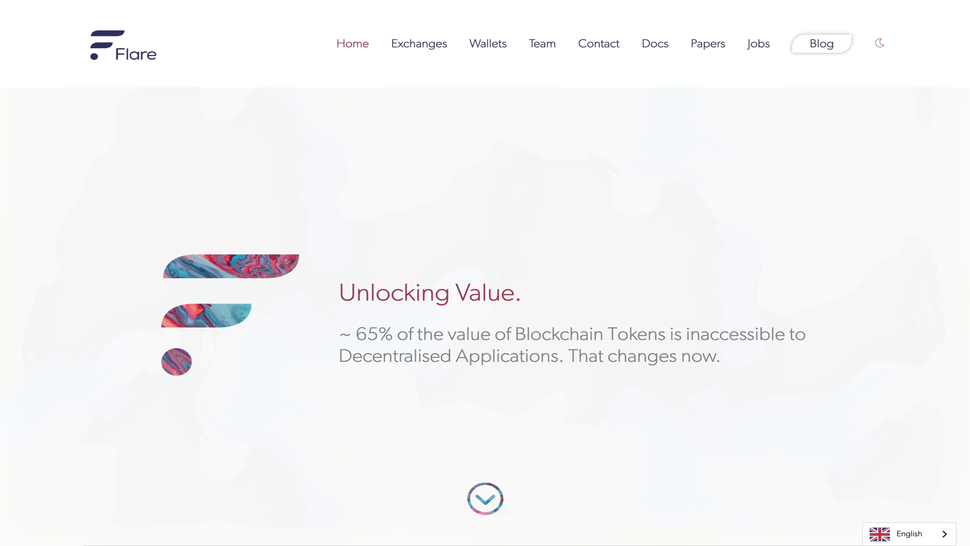
- Scroll the Flare Network homepage from the Unlocking Value intro to the Introducing Flare section
scroll(485, 306, down, 10)
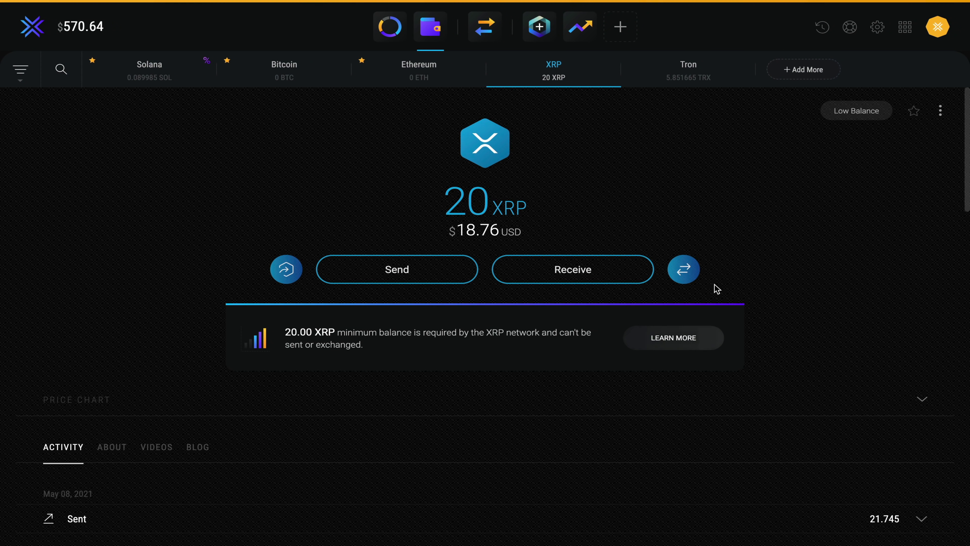
- Check the XRP wallet's 2,044.57 Spark FLR airdrop, then copy its XRP receiving address
click(940, 111)
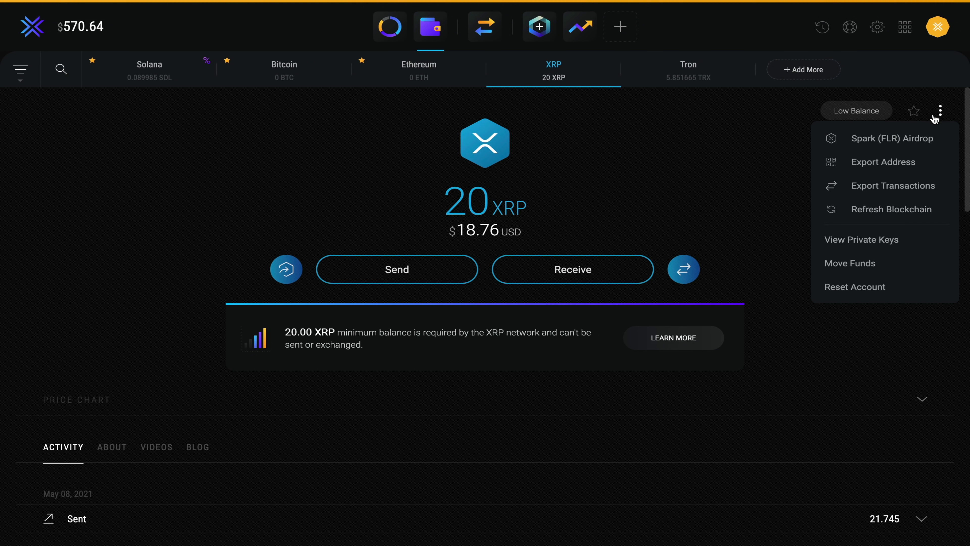
click(897, 140)
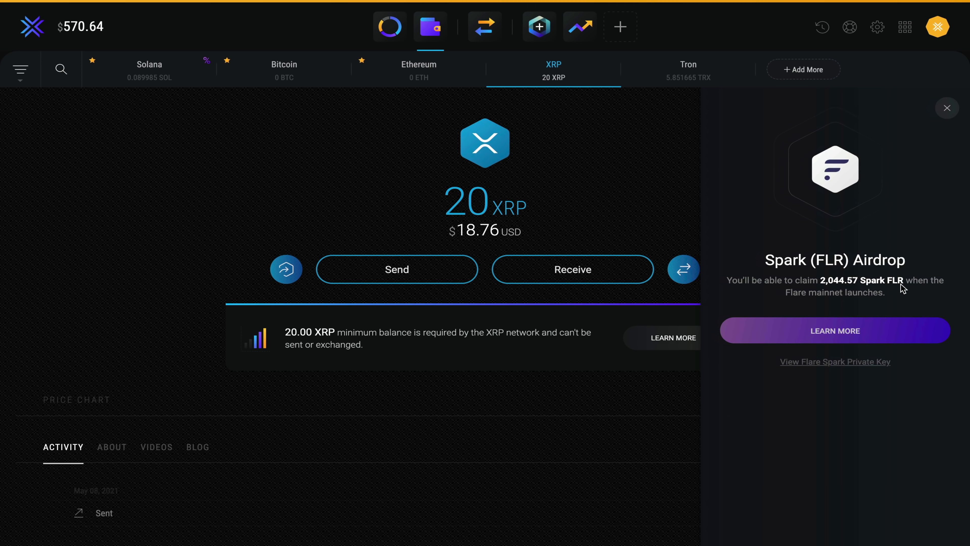
click(947, 108)
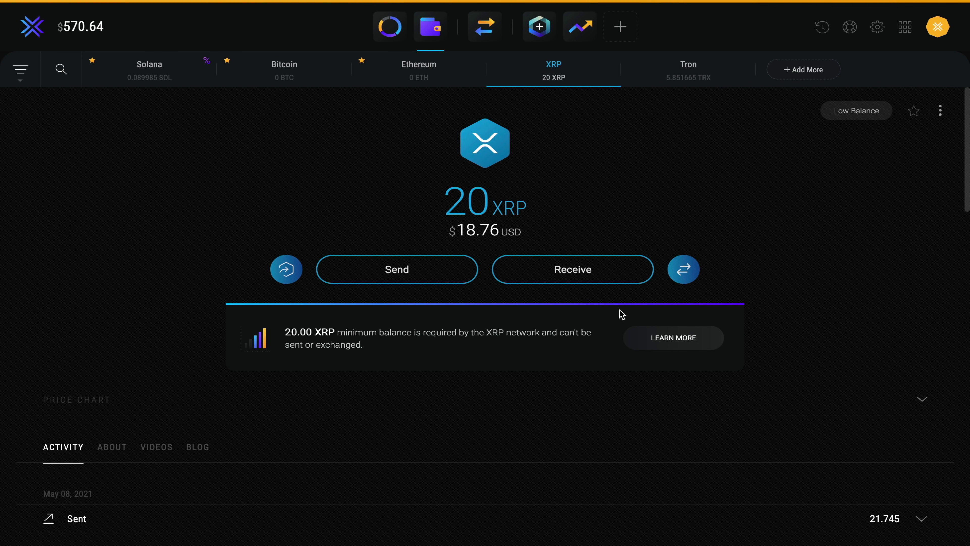
click(580, 280)
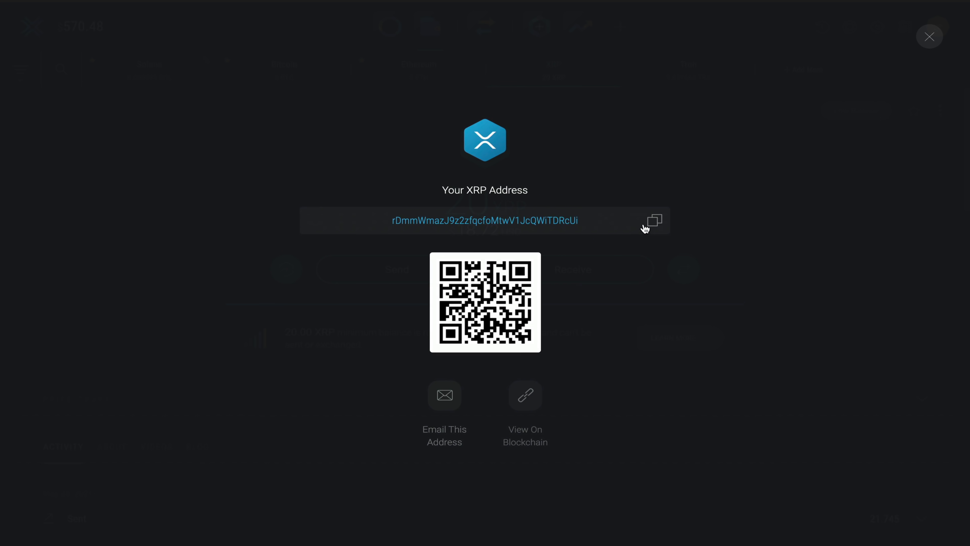
click(655, 221)
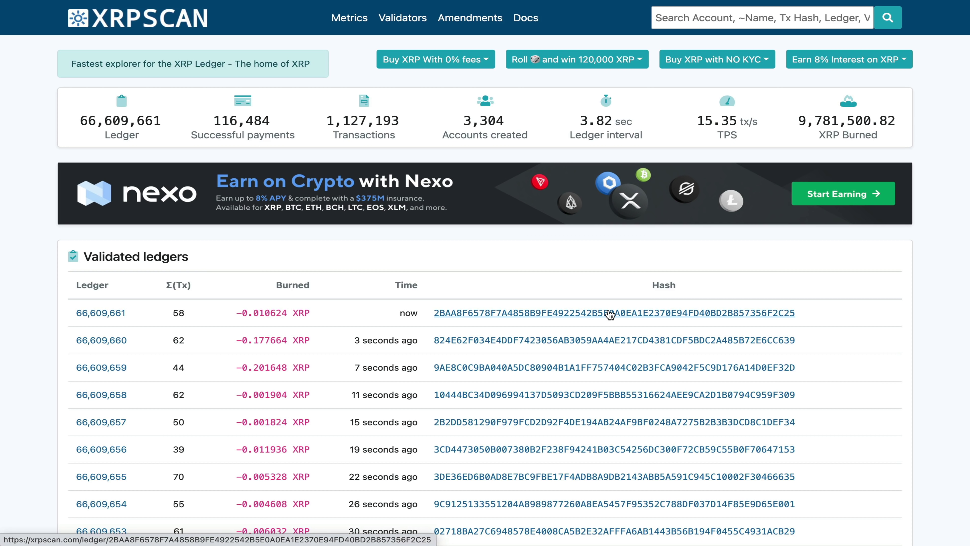
- Look up the pasted XRP address on XRPSCAN and view its Flare Spark distribution (306.695225 SGB)
click(764, 22)
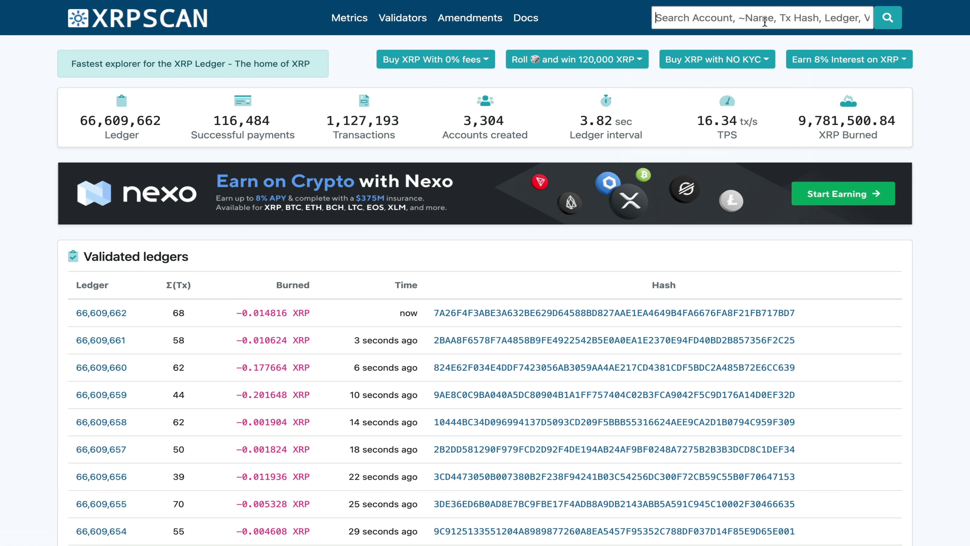
key(ctrl+v)
click(887, 19)
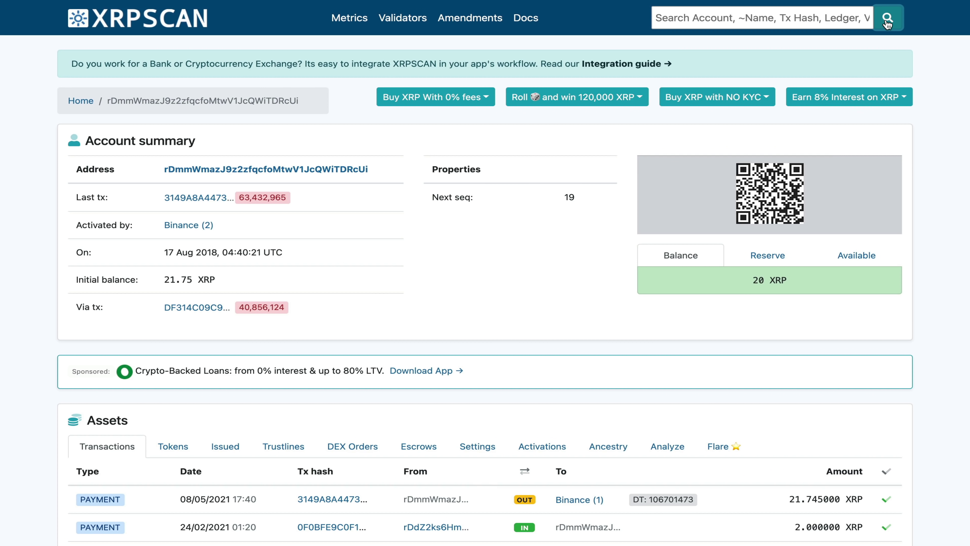
click(720, 448)
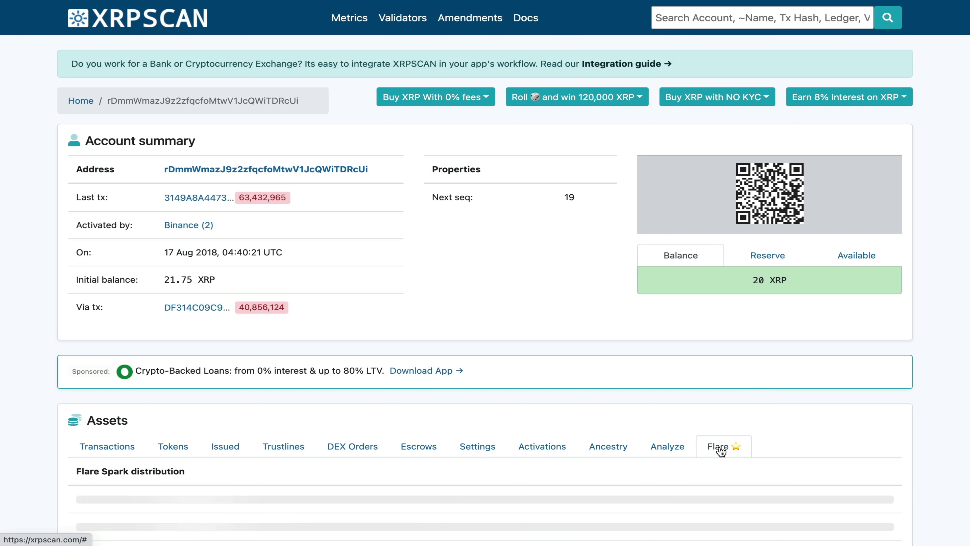
scroll(807, 427, down, 2)
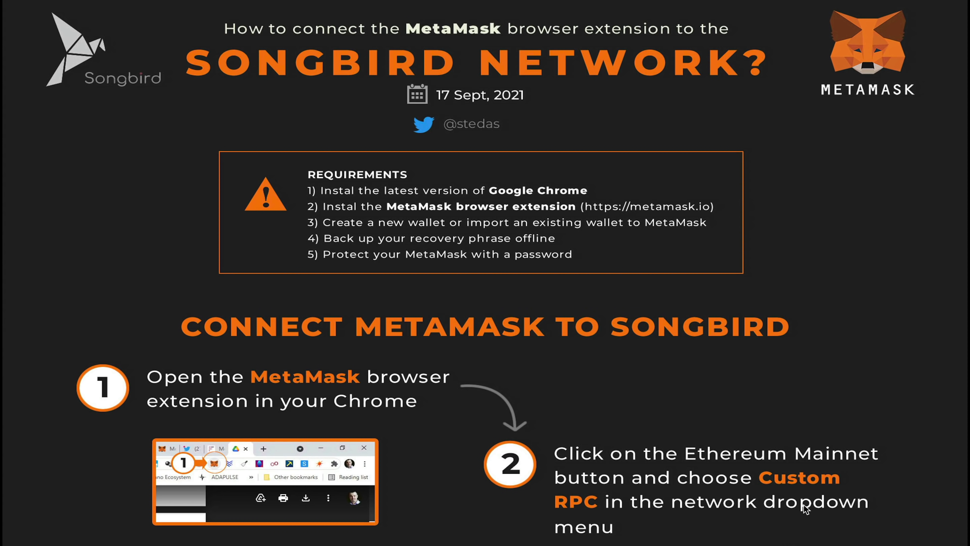
- Read the infographic's steps 3 and 4 down to the source link and footer
scroll(804, 520, down, 8)
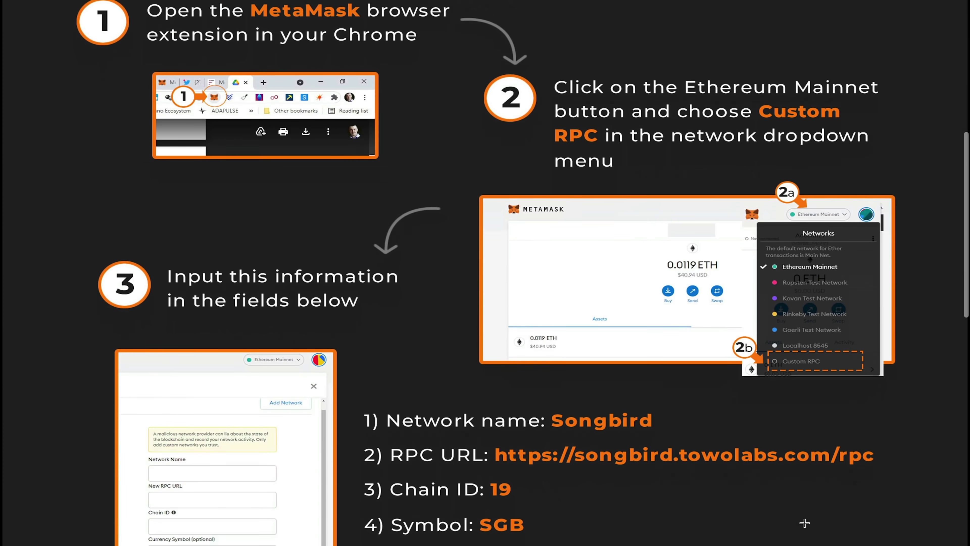
scroll(804, 522, down, 4)
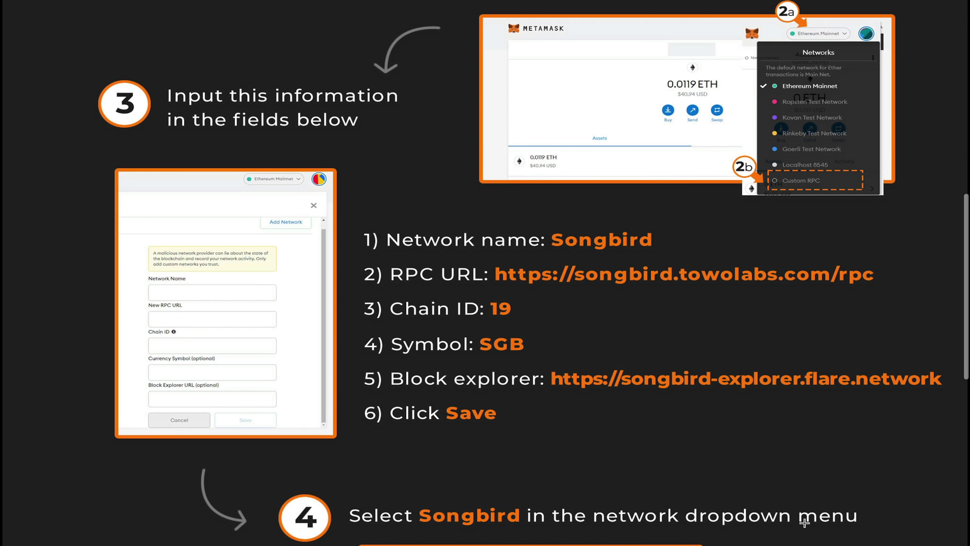
scroll(804, 525, down, 4)
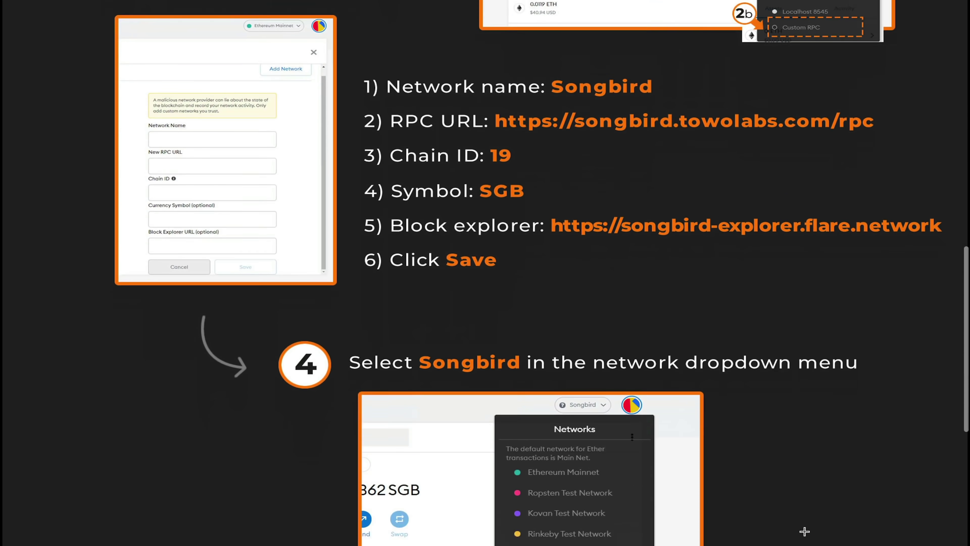
scroll(804, 531, down, 7)
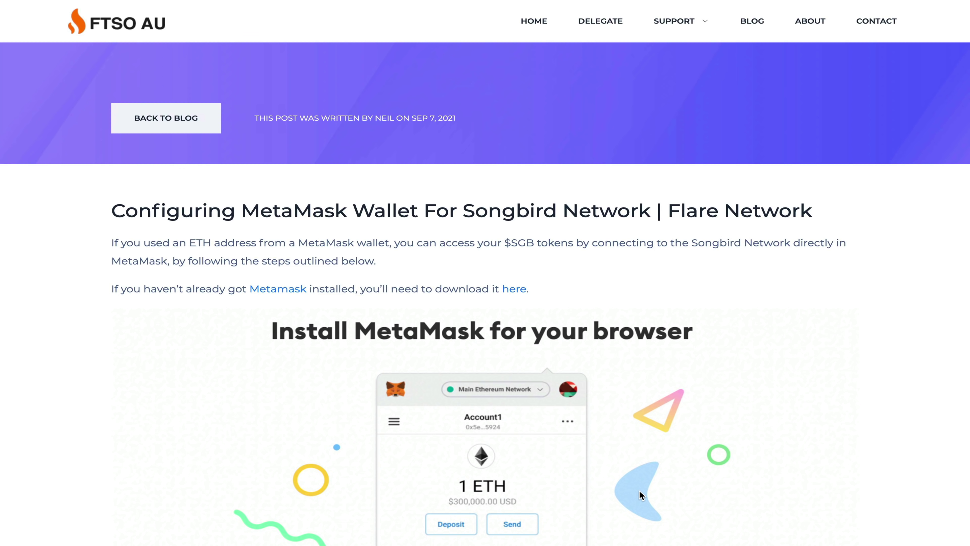
- Find the Songbird network settings in the guide and select all five field-value lines
scroll(639, 491, down, 8)
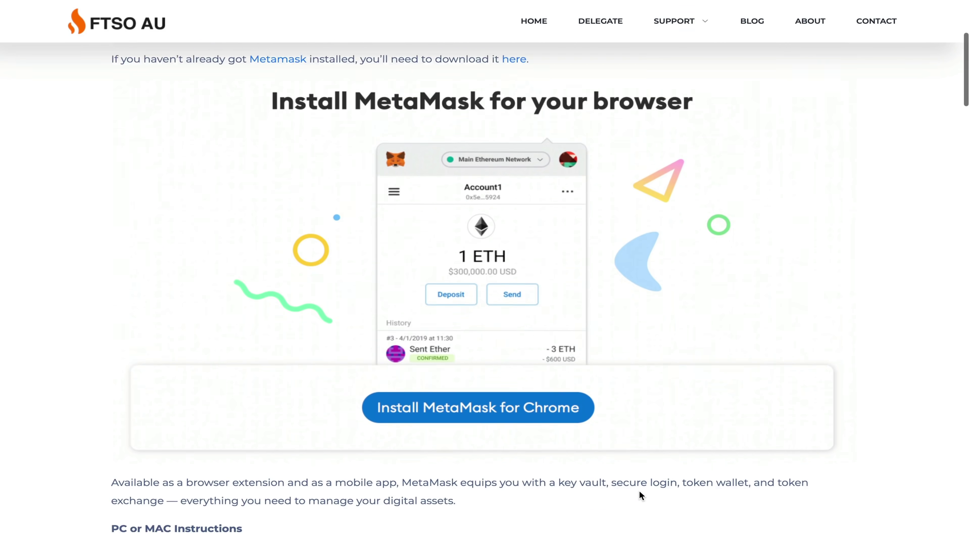
scroll(640, 491, down, 8)
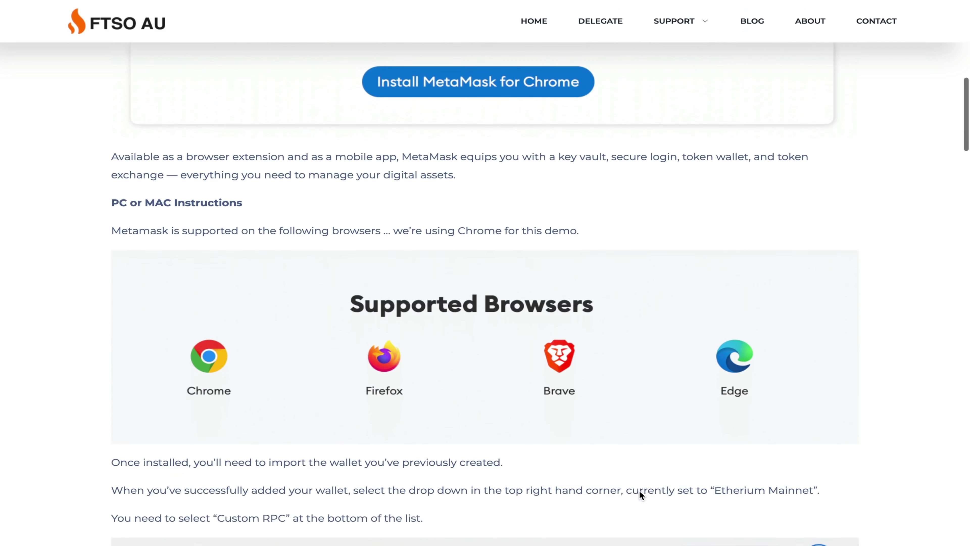
scroll(640, 490, down, 10)
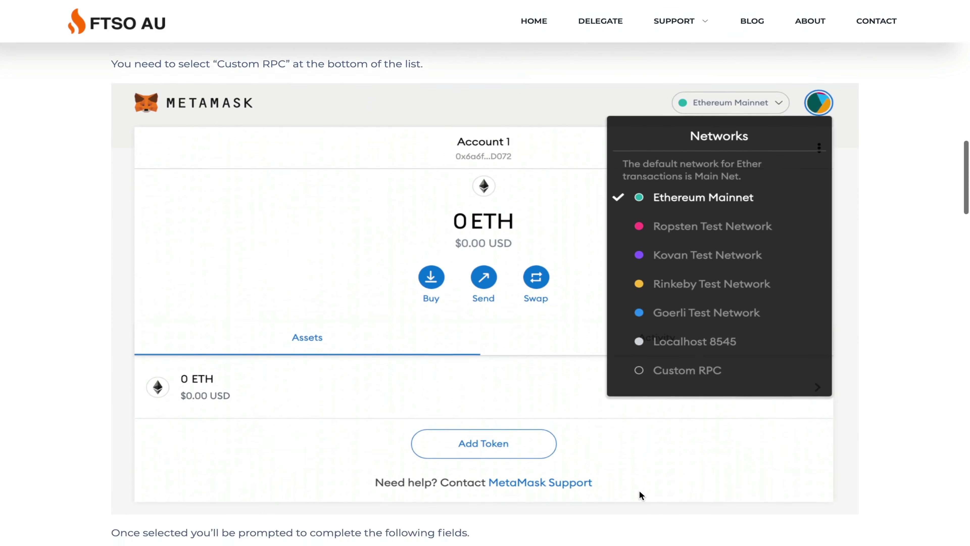
scroll(640, 491, down, 14)
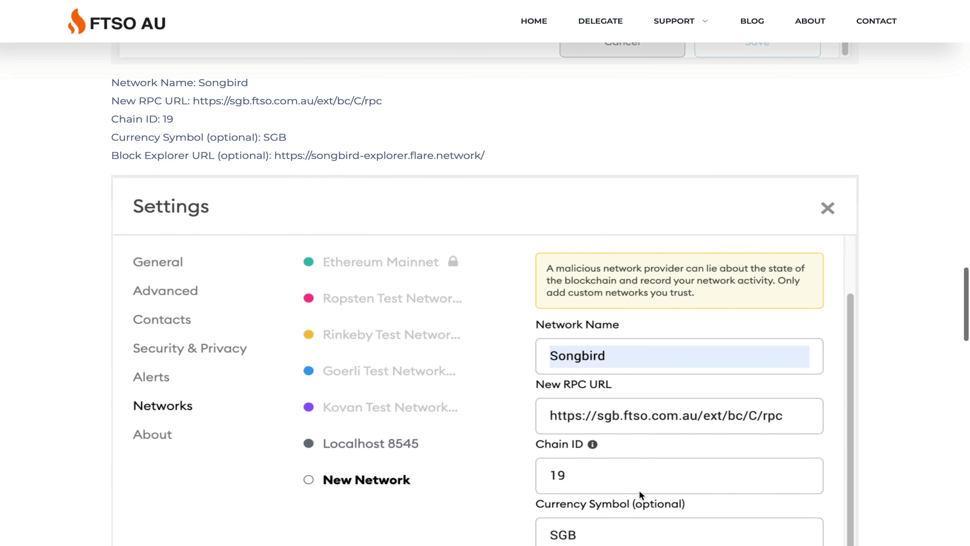
double_click(115, 82)
drag(191, 98, 492, 153)
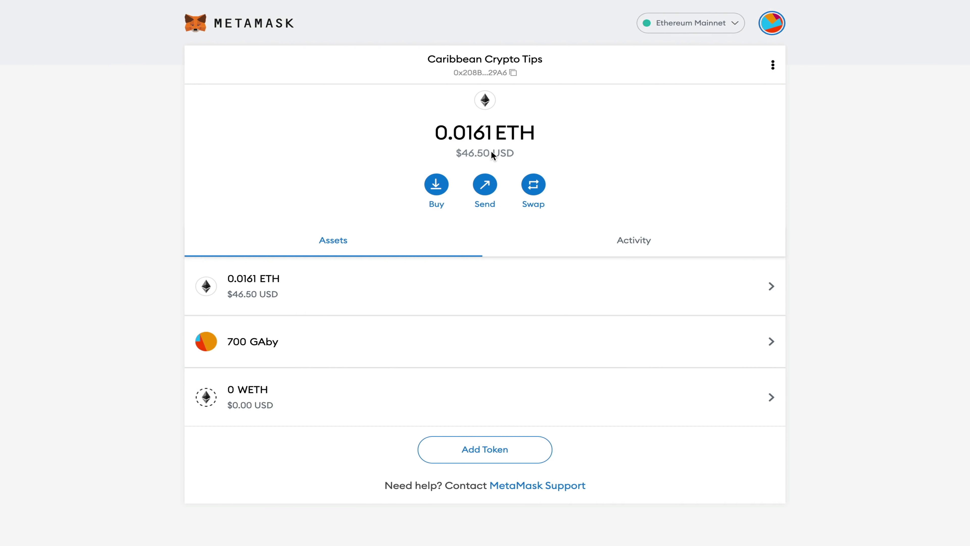
- Start a new custom network from MetaMask's Settings > Networks page
click(774, 26)
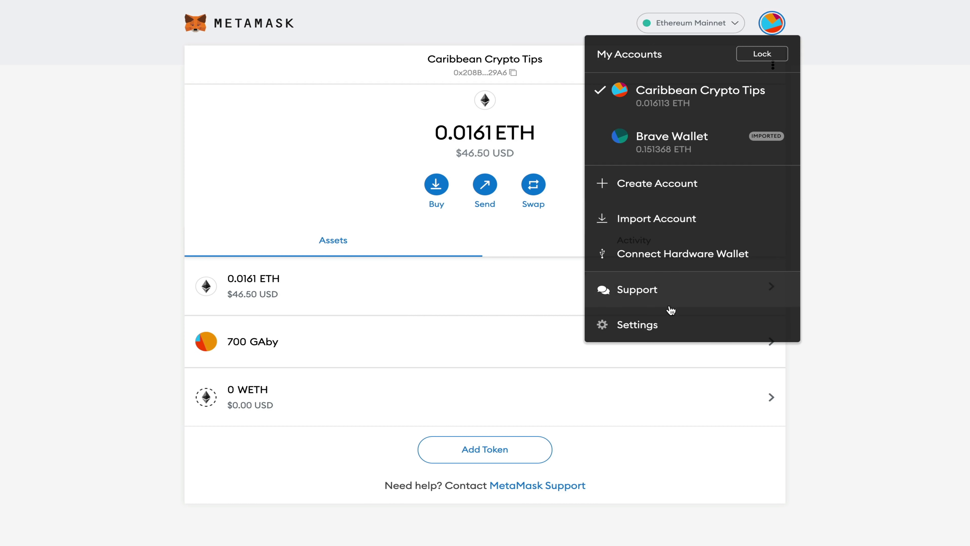
click(667, 326)
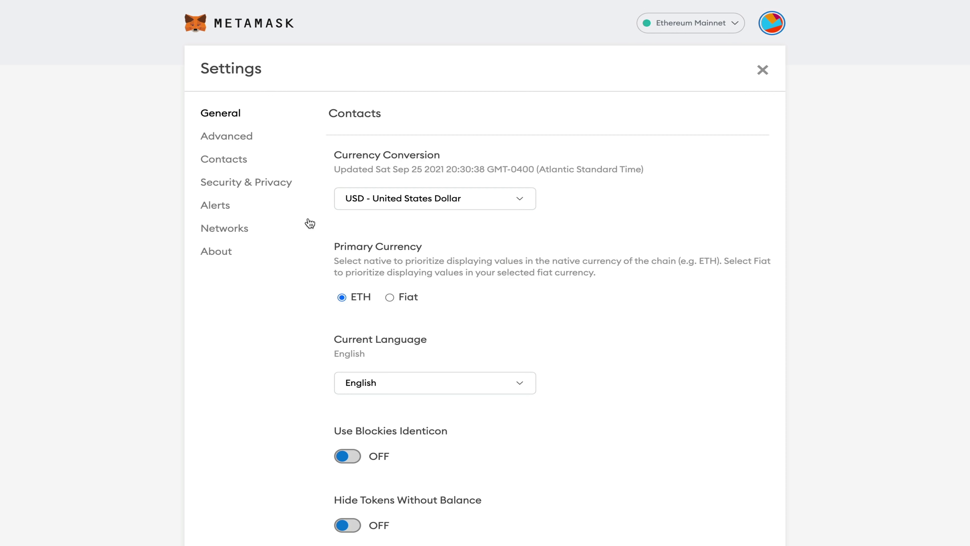
click(214, 230)
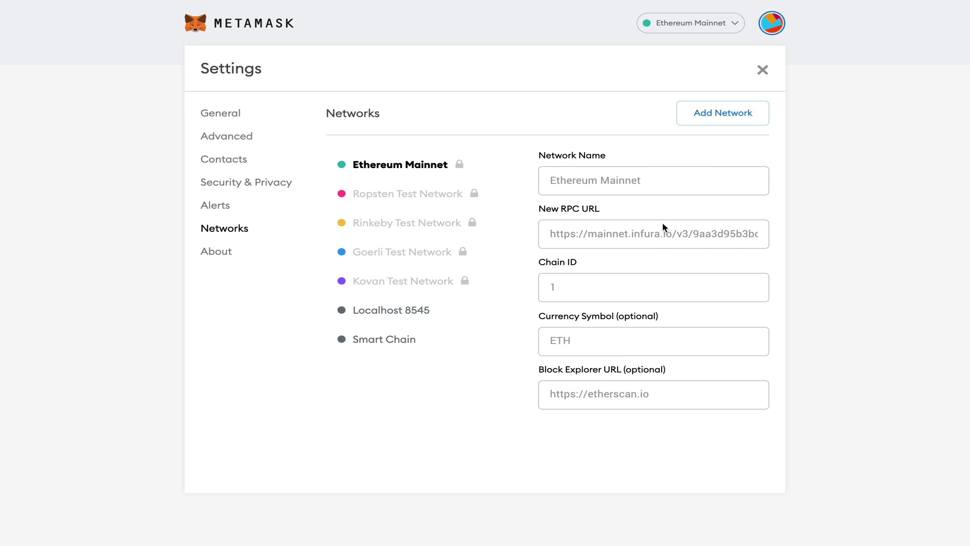
click(719, 122)
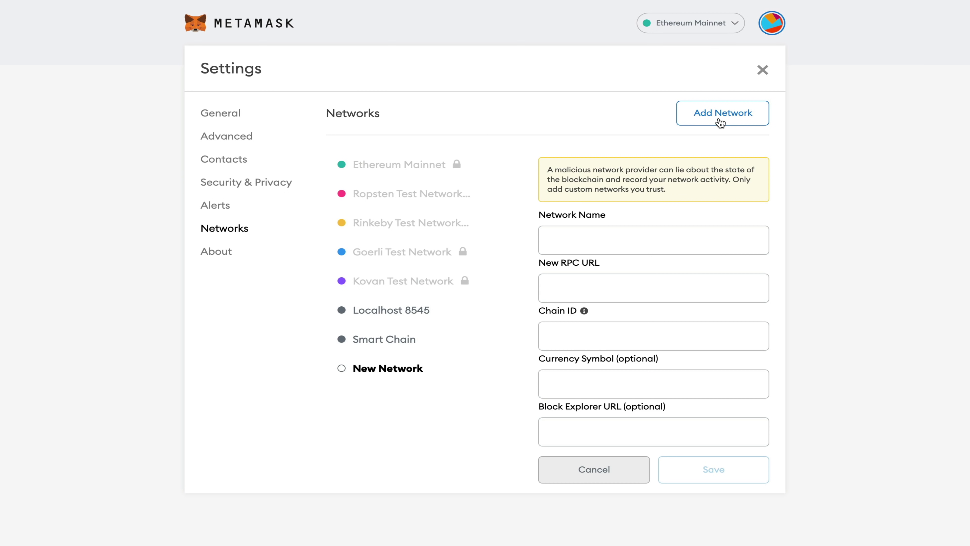
- Save network Songbird with the FTSO AU RPC URL, chain ID 19, symbol SGB and explorer URL
click(607, 233)
click(596, 276)
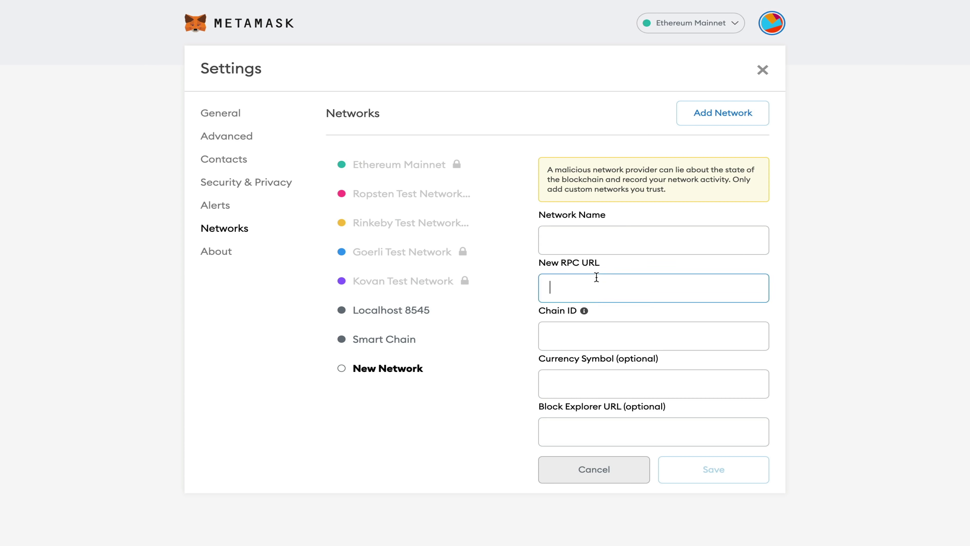
click(575, 335)
click(572, 373)
click(567, 420)
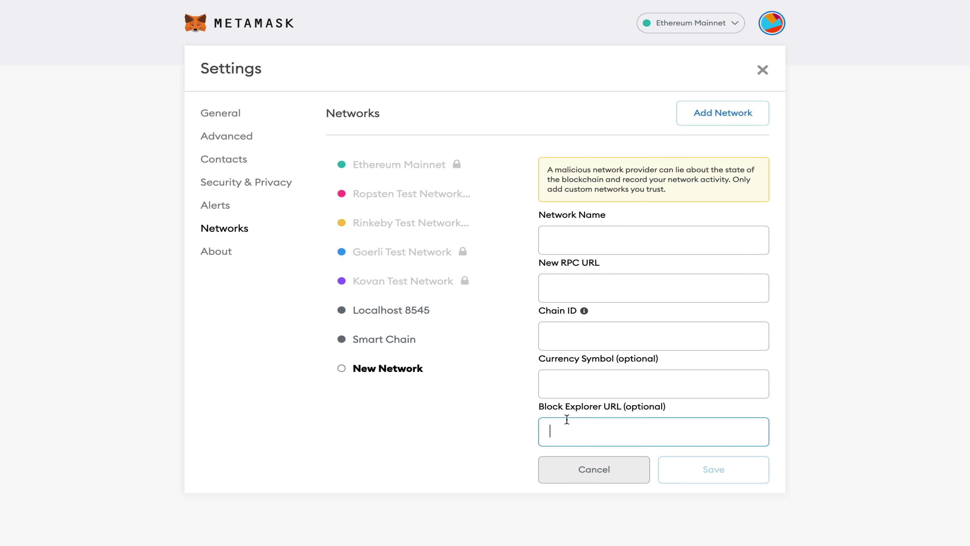
click(584, 238)
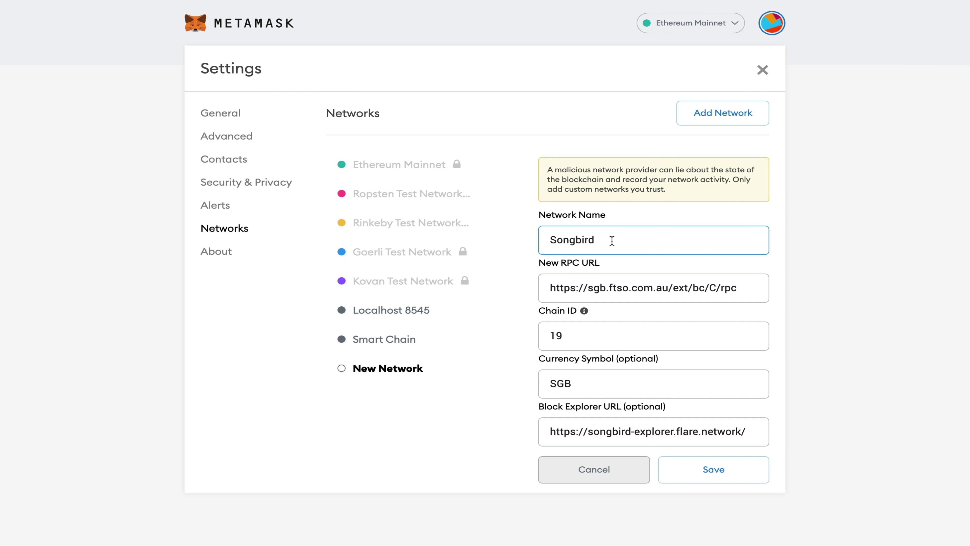
click(721, 472)
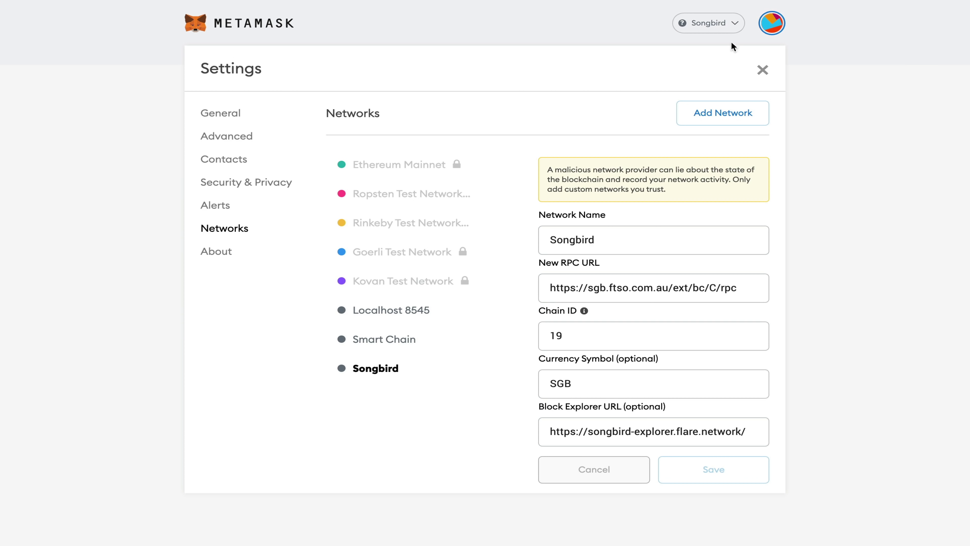
click(762, 70)
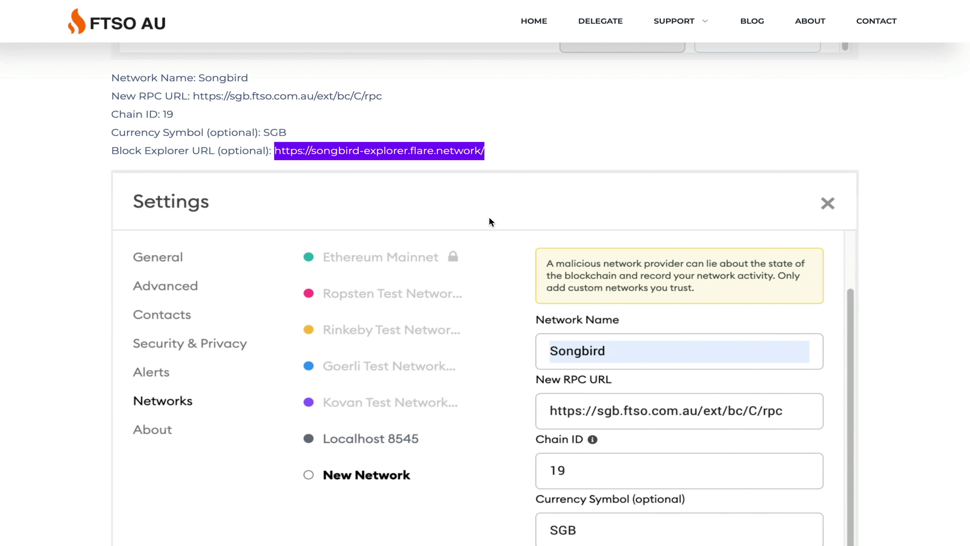
- Select the WSGB token contract address in the guide's iPhone instructions
scroll(489, 218, down, 15)
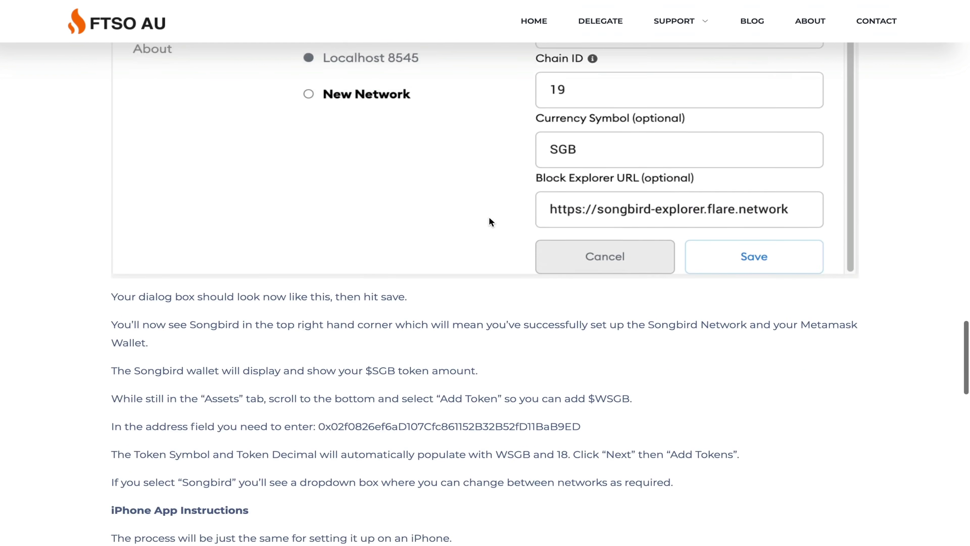
scroll(489, 217, down, 3)
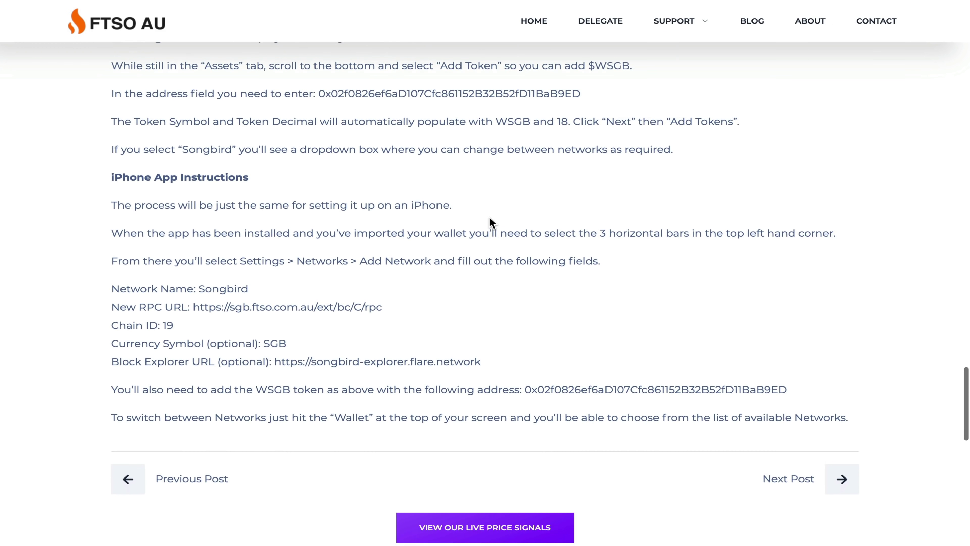
drag(525, 390, 793, 391)
key(ctrl+c)
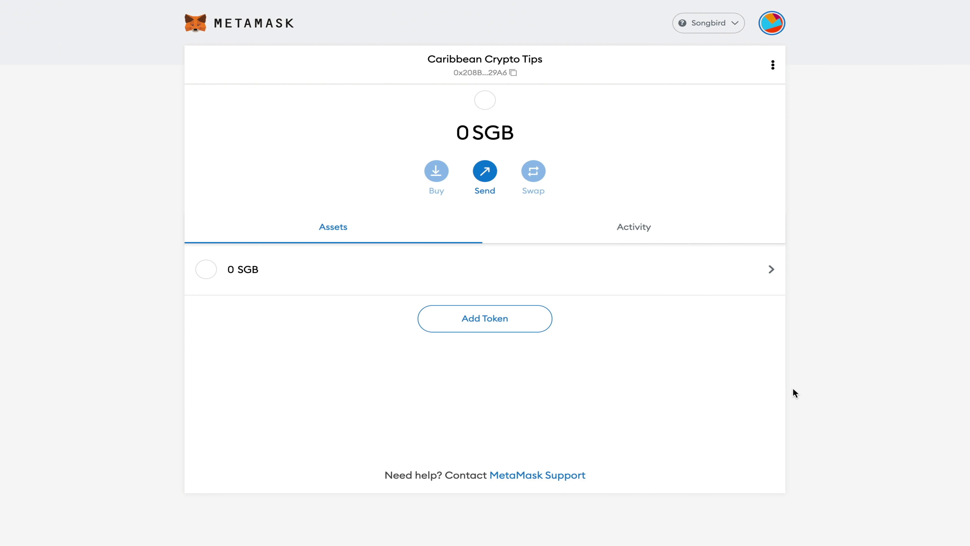
- Add WSGB as a custom token from its pasted contract address, showing 0 WSGB
click(488, 323)
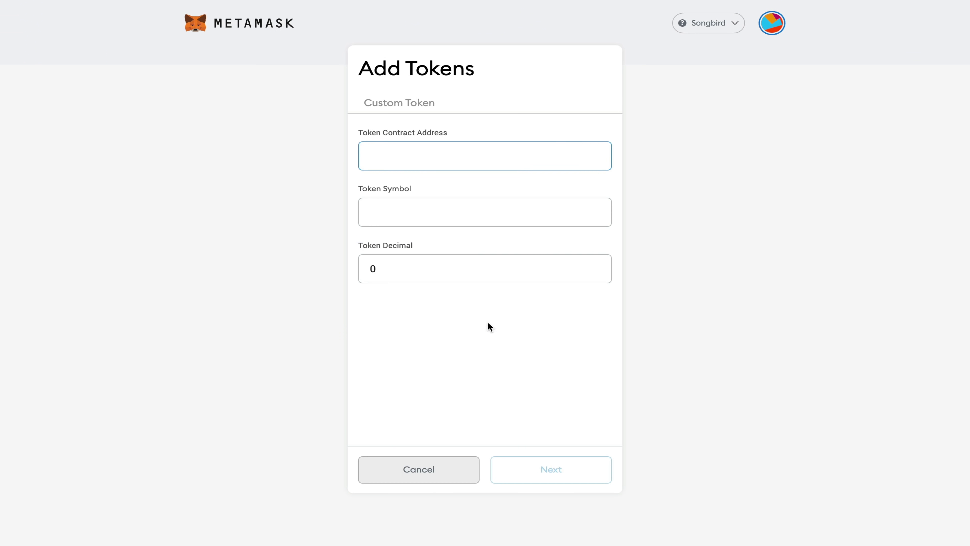
key(ctrl+v)
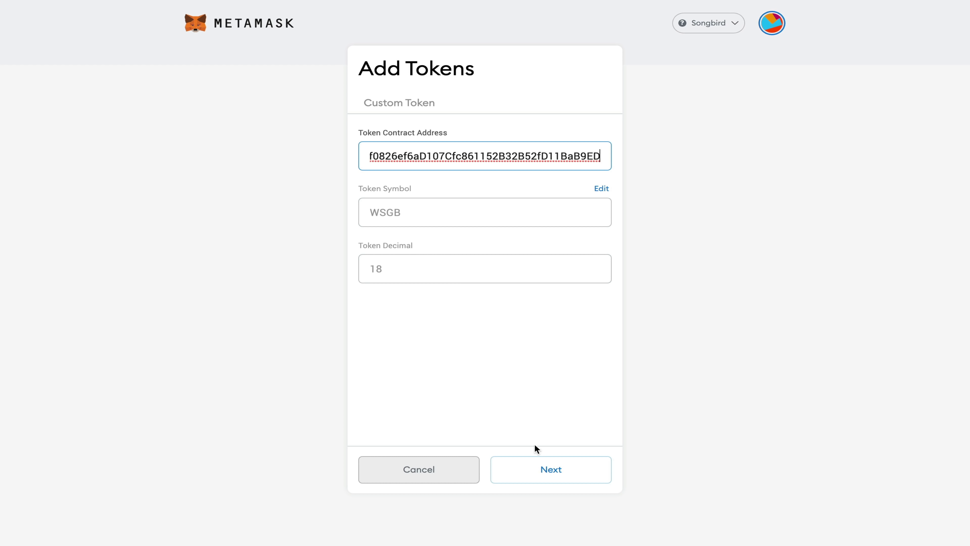
click(550, 472)
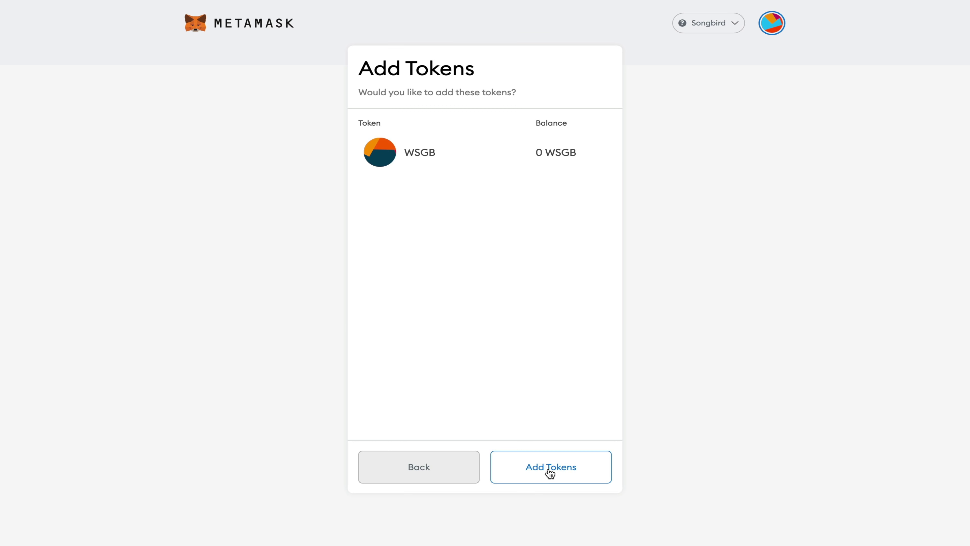
click(551, 471)
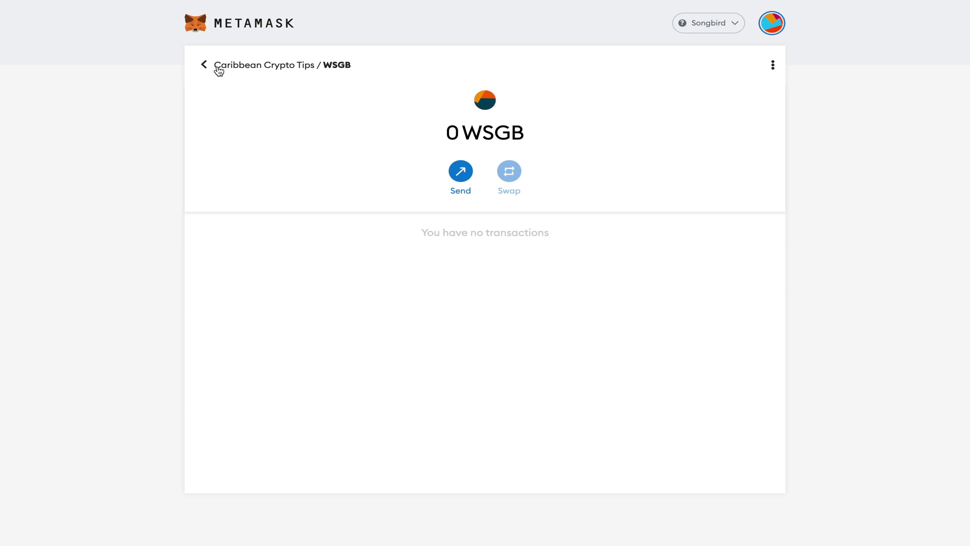
click(200, 64)
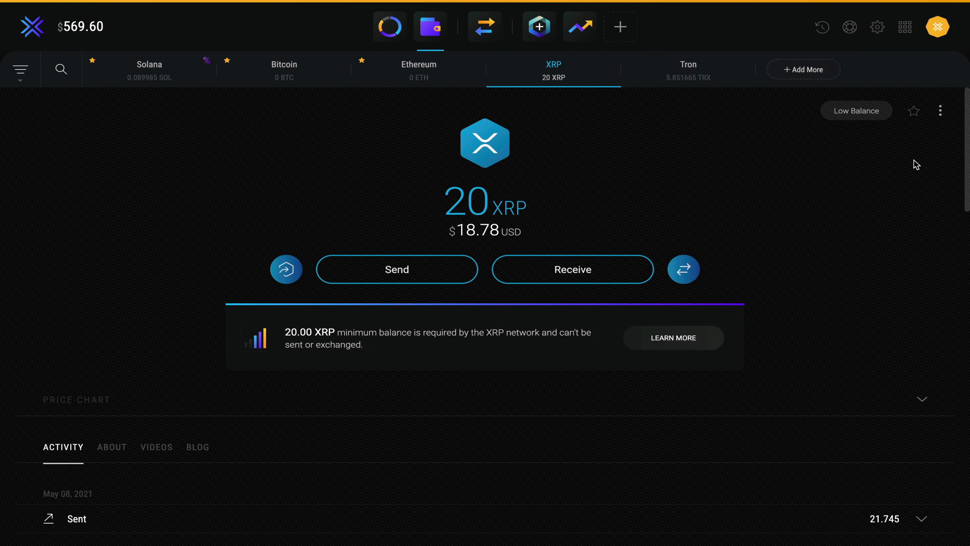
- Reveal the XRP wallet's Flare Spark private key, confirming the warning and entering the wallet password
click(940, 111)
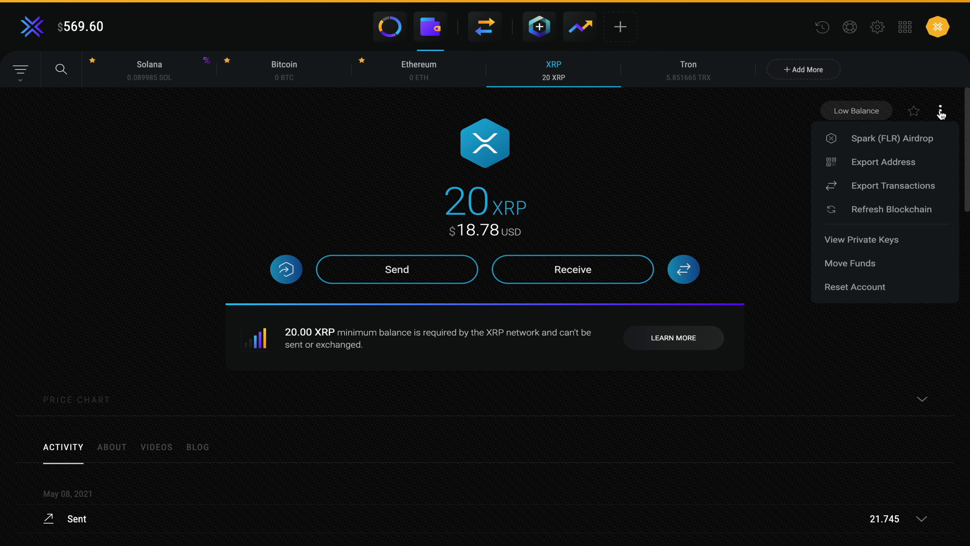
click(889, 138)
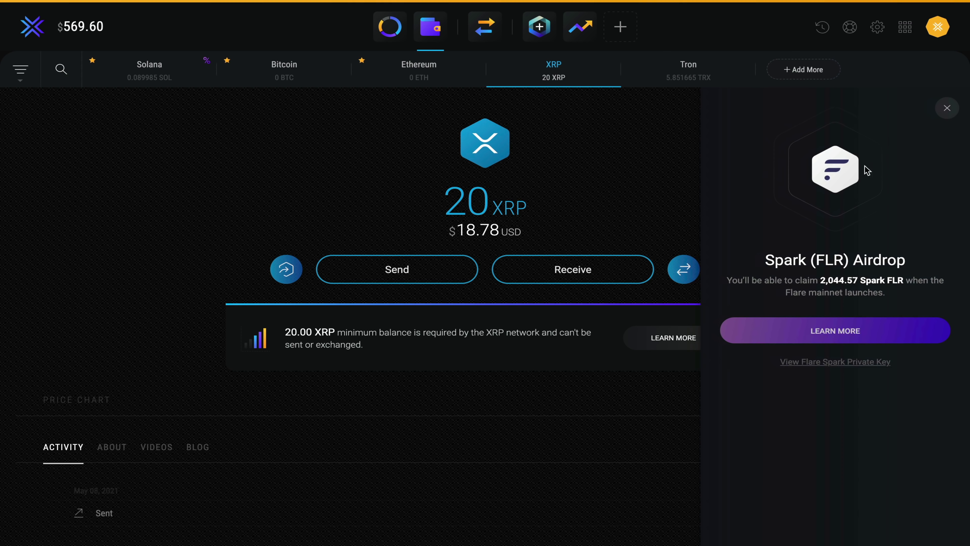
click(838, 368)
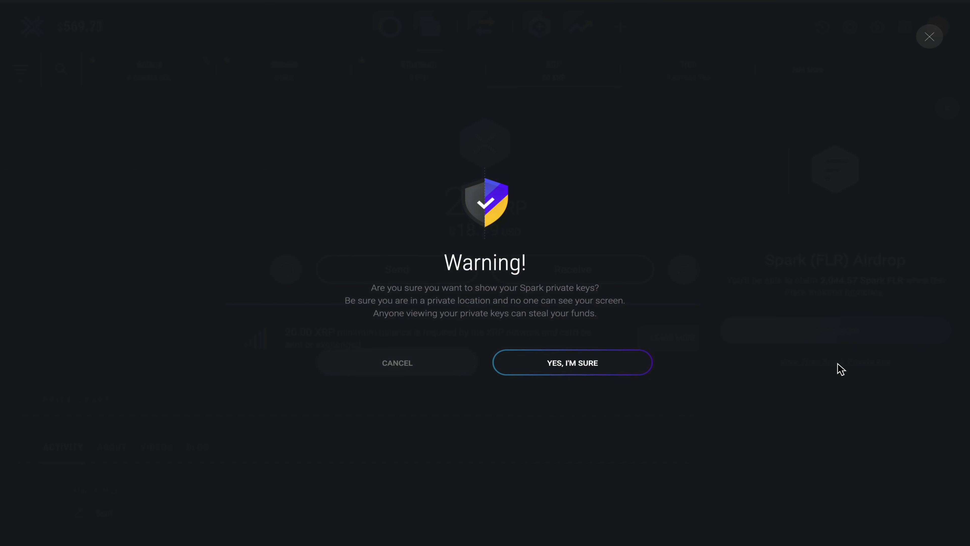
click(569, 369)
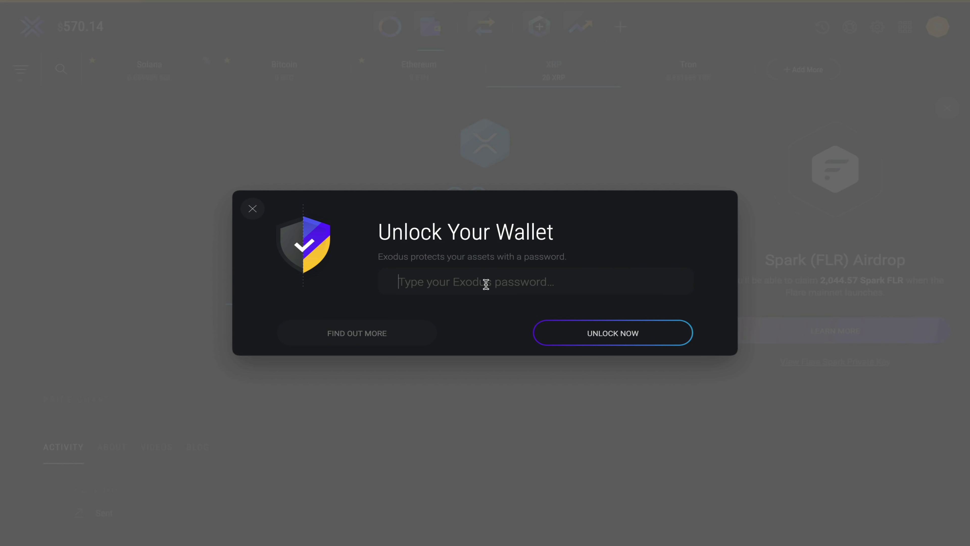
text(****)
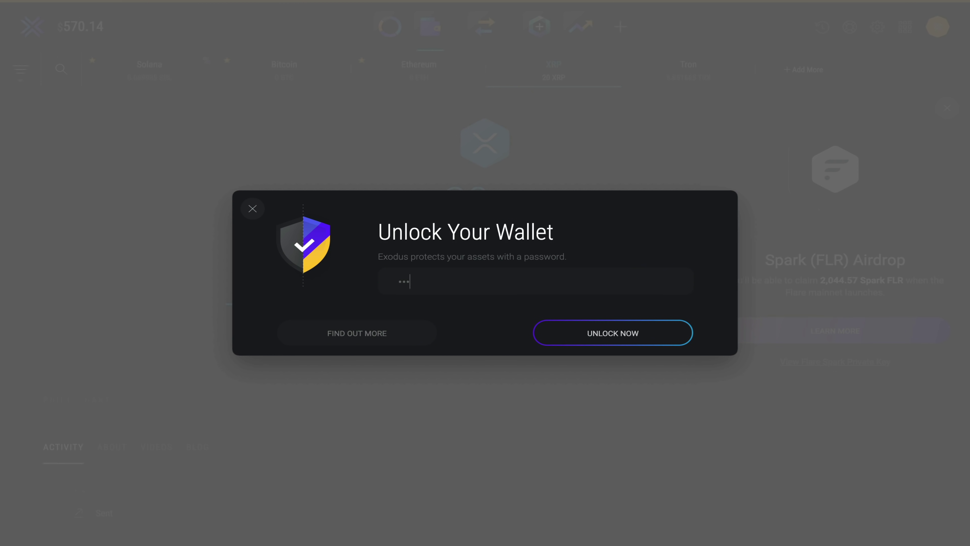
text(**************)
click(615, 341)
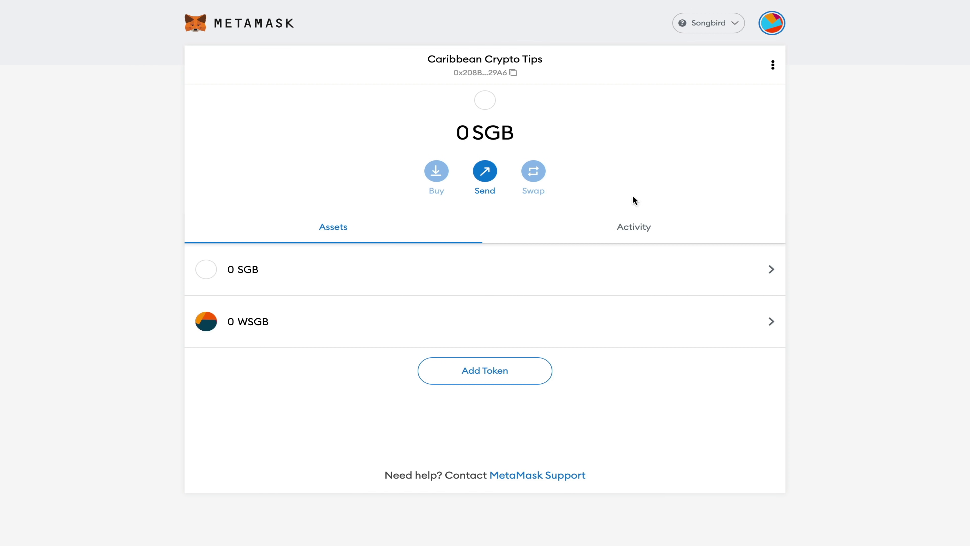
- Import the pasted Flare private key as Account 3 and check its 306.6851 SGB balance
click(772, 27)
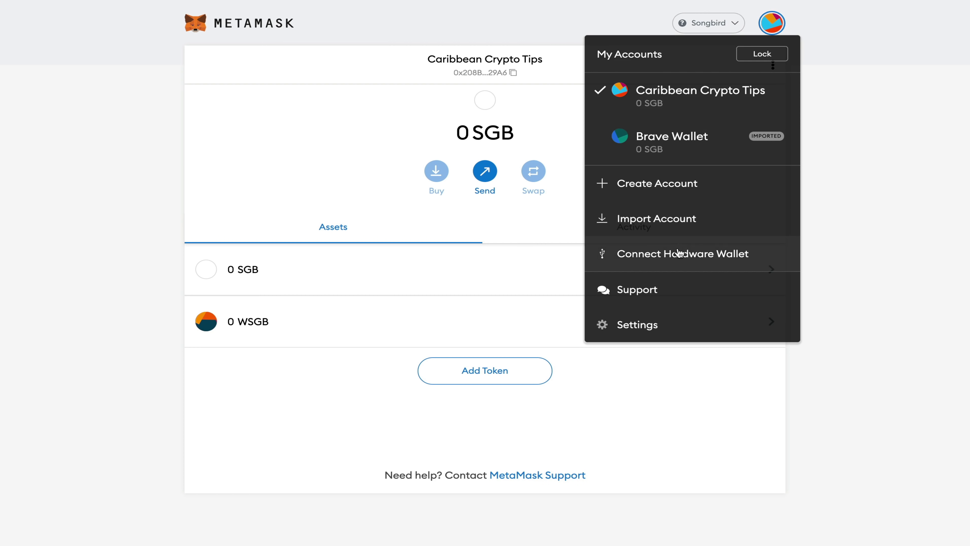
click(679, 222)
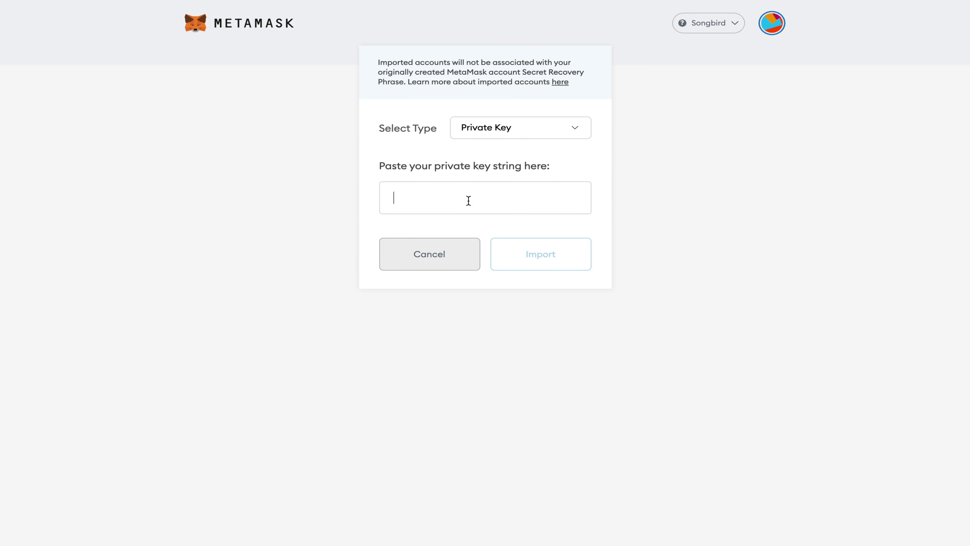
key(ctrl+v)
click(544, 260)
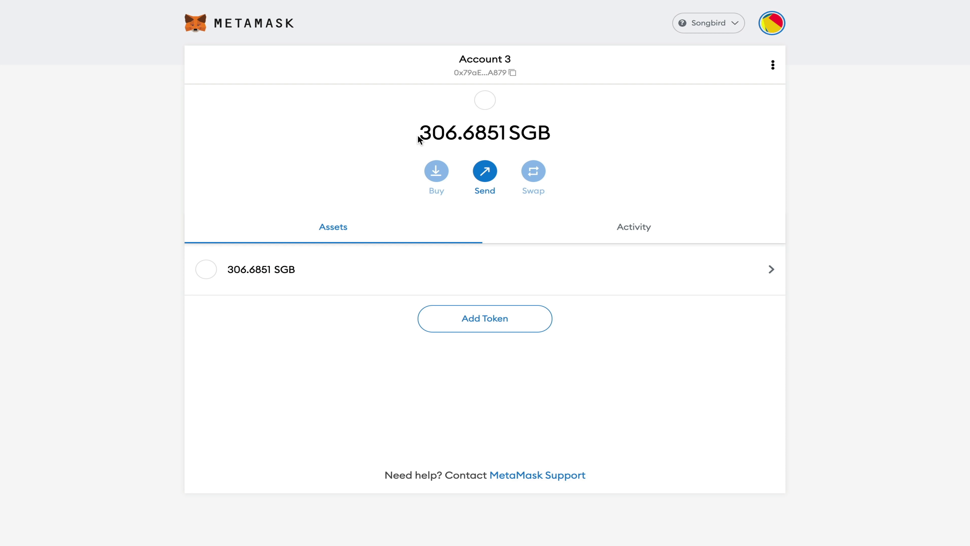
drag(420, 134, 582, 148)
click(581, 147)
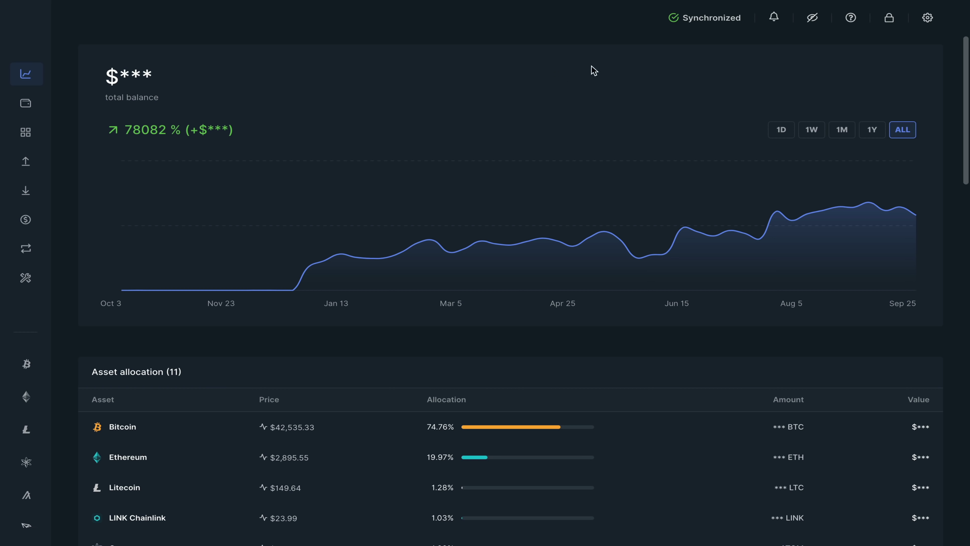
- Check the Ledger Live version information in Settings, then return to the portfolio
click(927, 17)
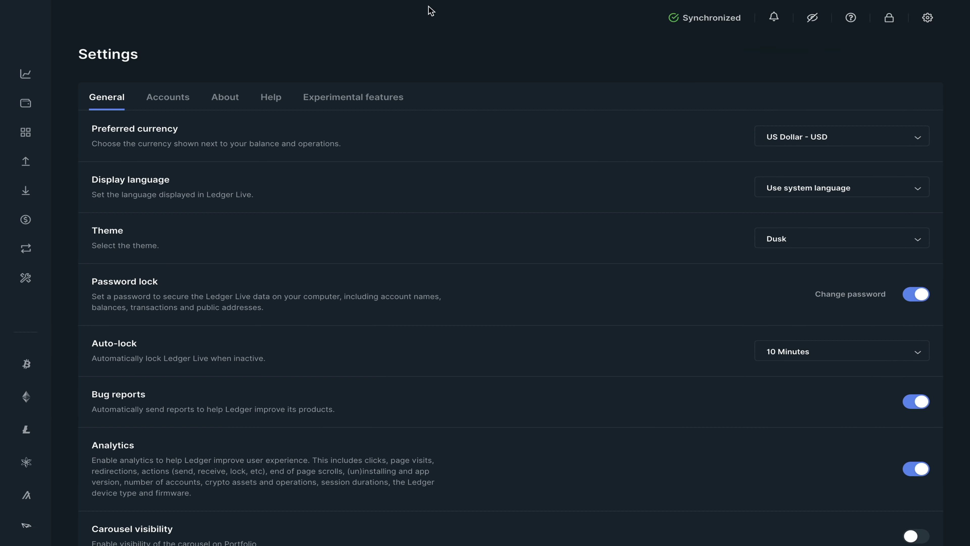
click(225, 97)
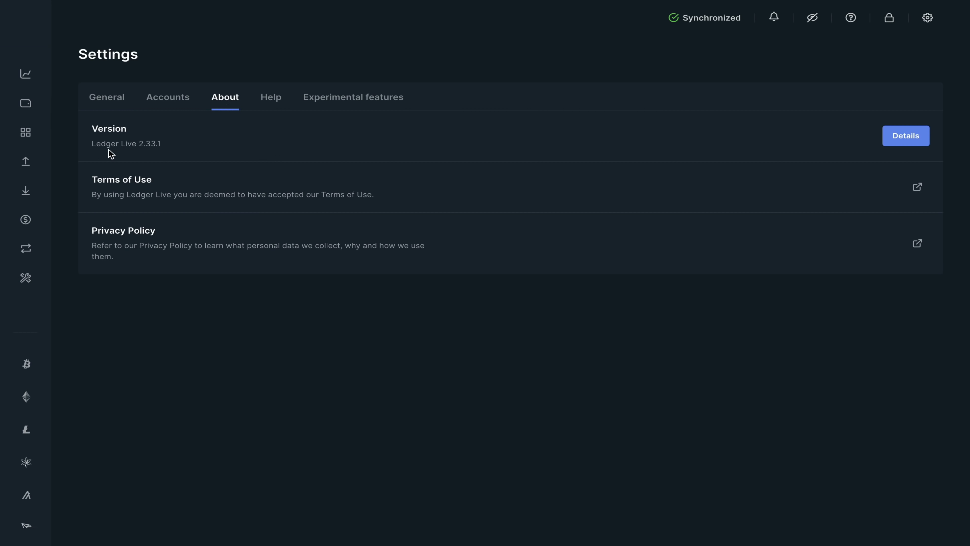
click(26, 74)
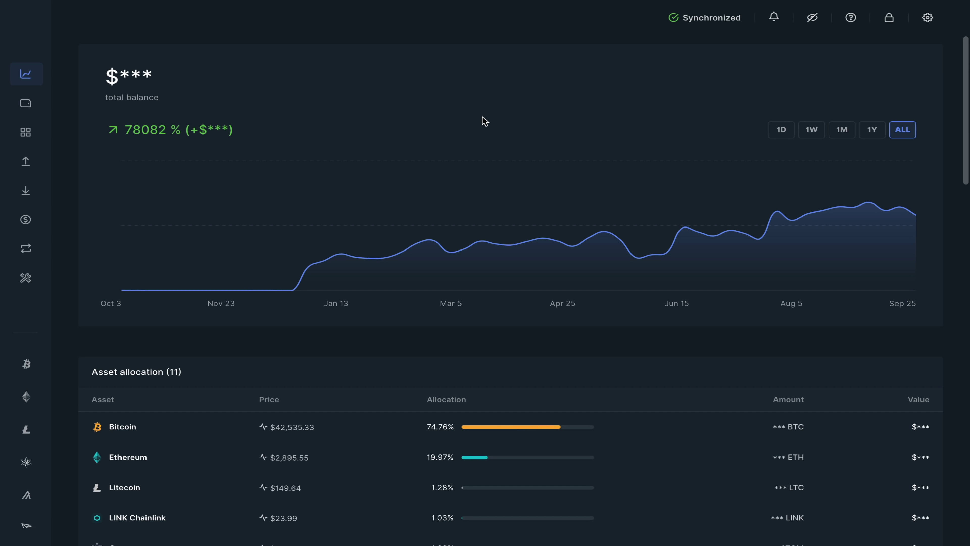
- Find 'song' in the Manager app catalog and install Songbird on the Nano X
click(24, 281)
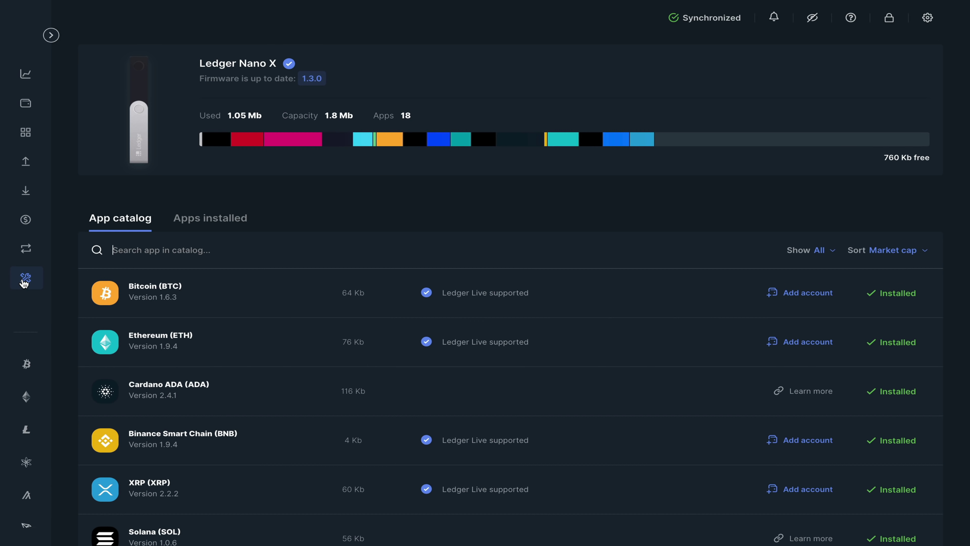
click(181, 249)
text(song)
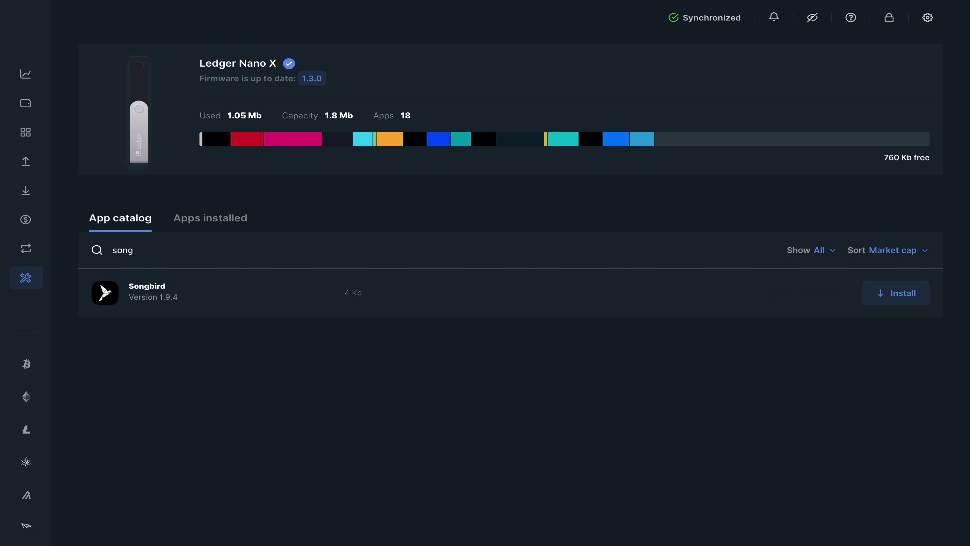
click(878, 299)
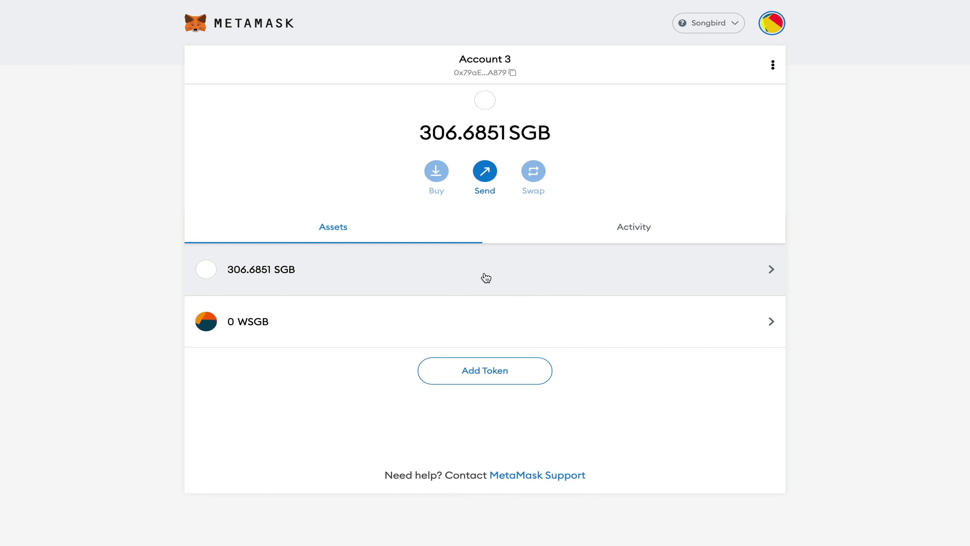
- Choose Connect Hardware Wallet from the My Accounts menu
click(771, 26)
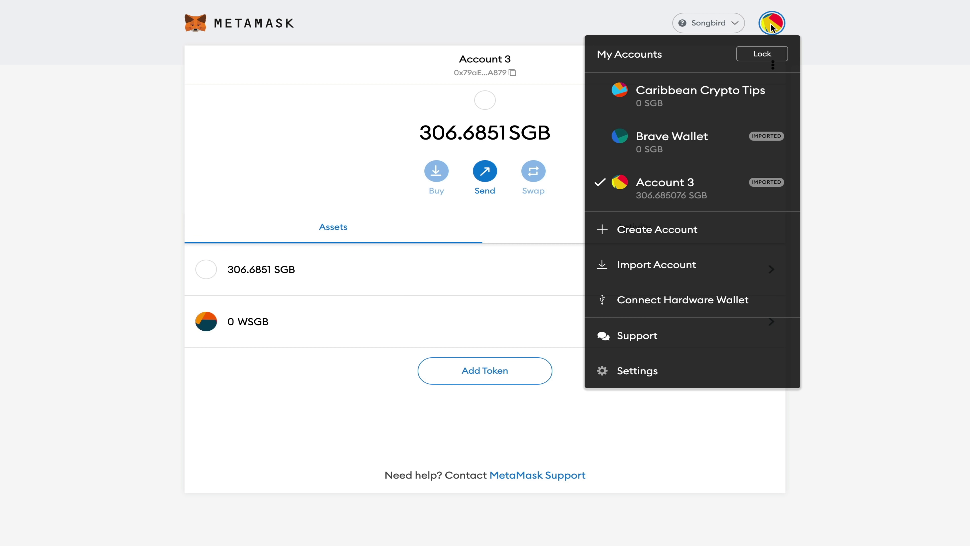
click(693, 301)
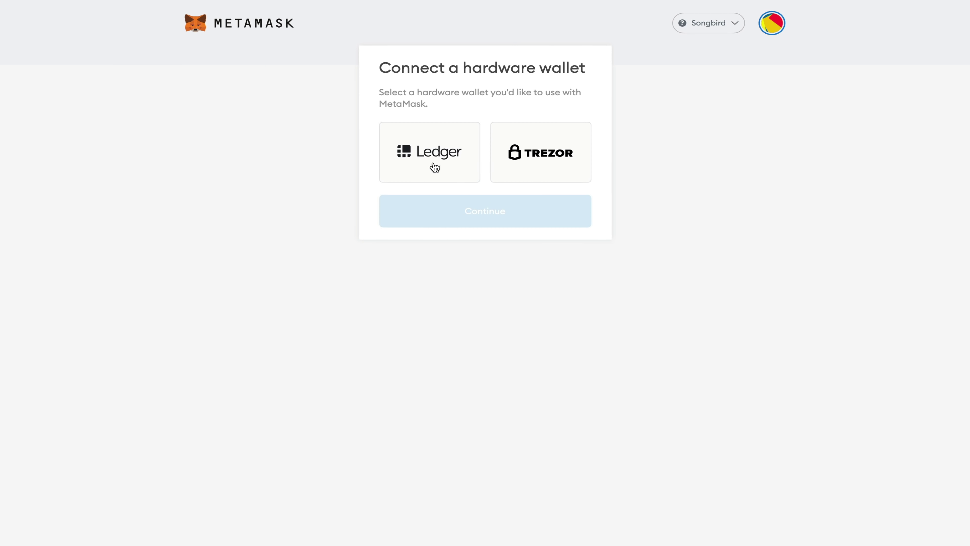
- Connect the Trezor, allowing and exporting its Ethereum public key and submitting the passphrase form
click(546, 172)
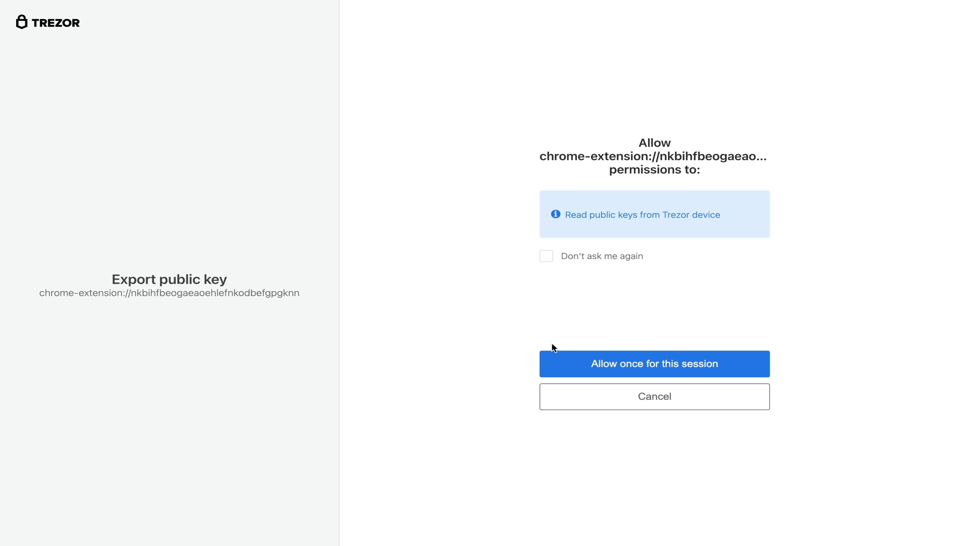
click(661, 367)
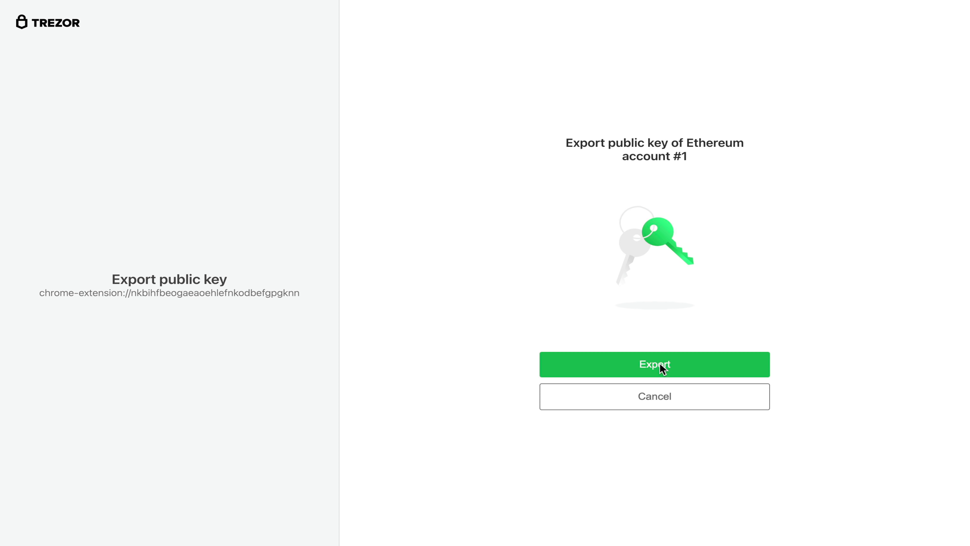
click(660, 364)
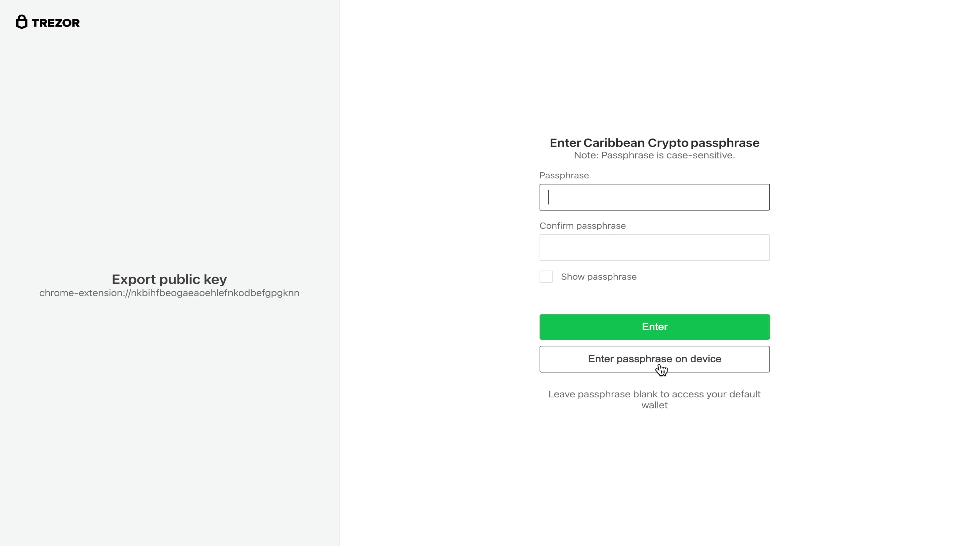
click(663, 327)
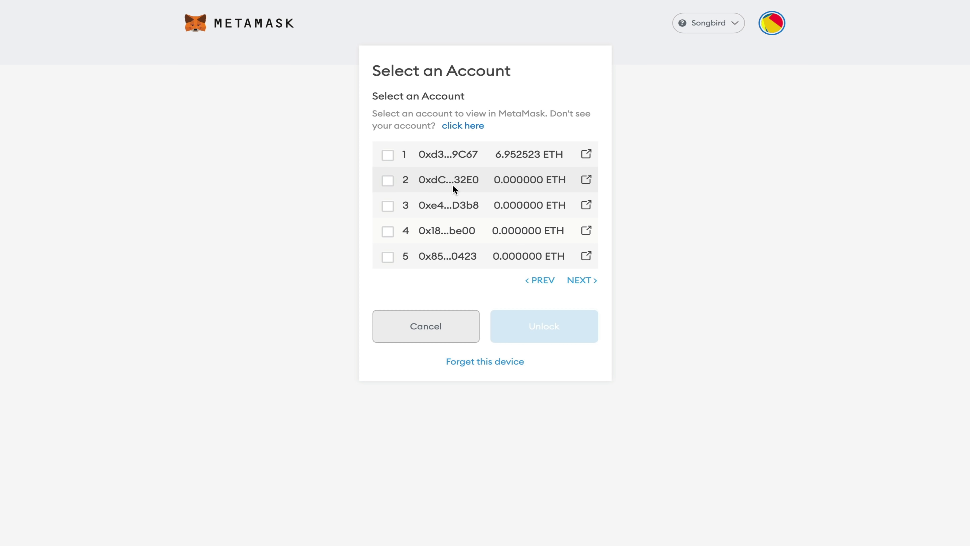
- Unlock Trezor account 1 in MetaMask and highlight its 6.9525 SGB balance
click(388, 154)
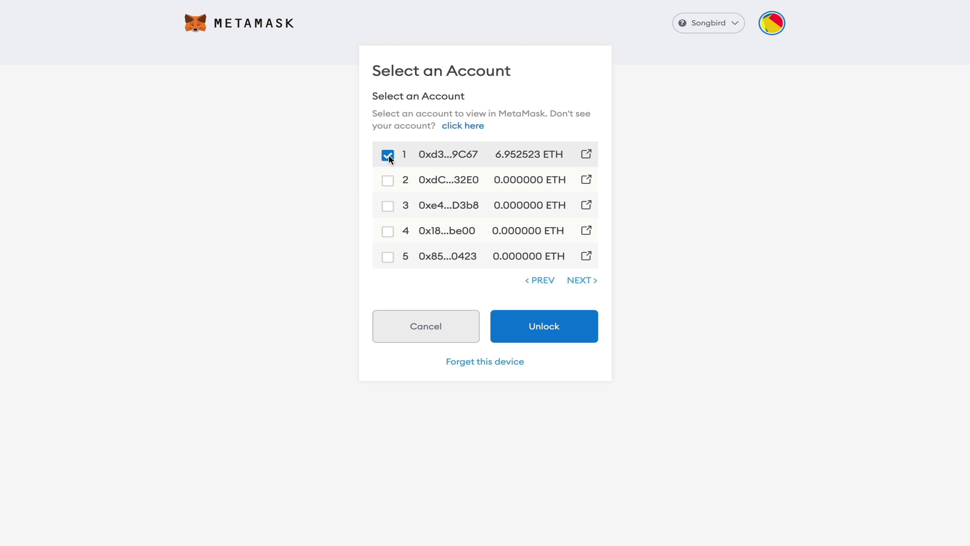
click(543, 317)
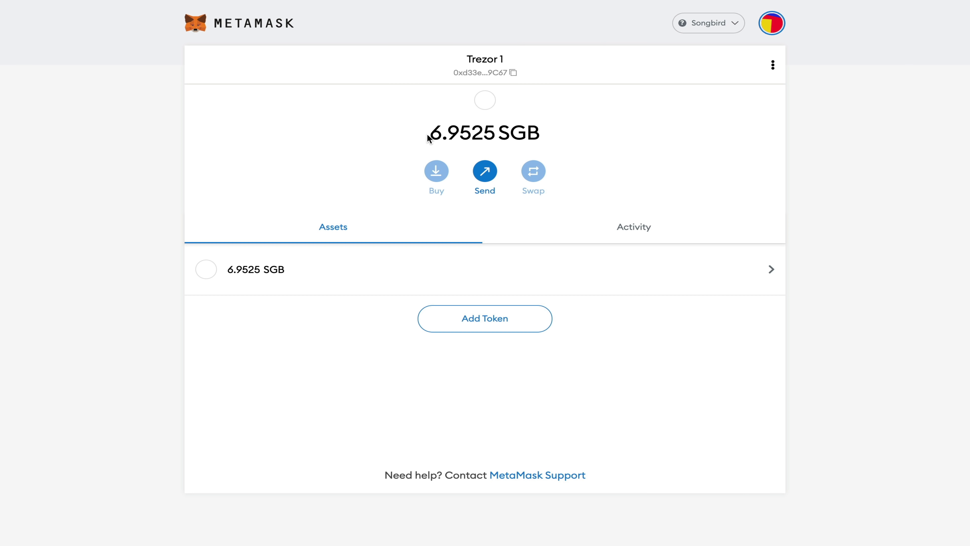
drag(430, 134, 495, 134)
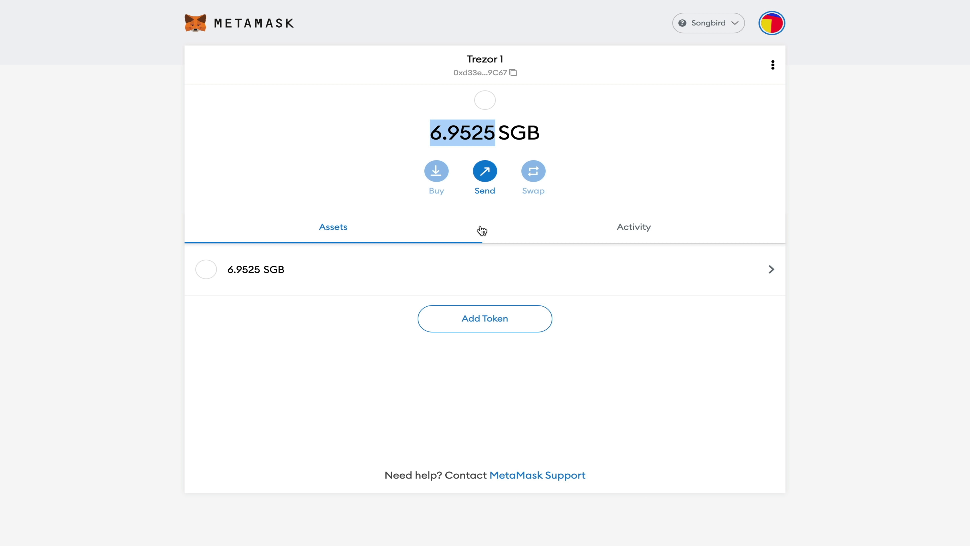
- Send the maximum 6.947798 SGB from Trezor 1 to Account 3's pasted address
click(484, 177)
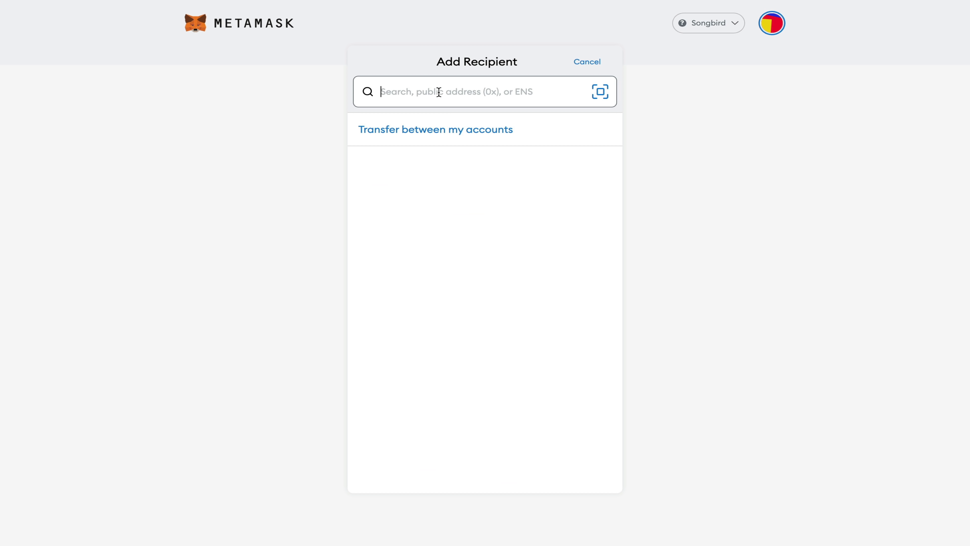
key(ctrl+v)
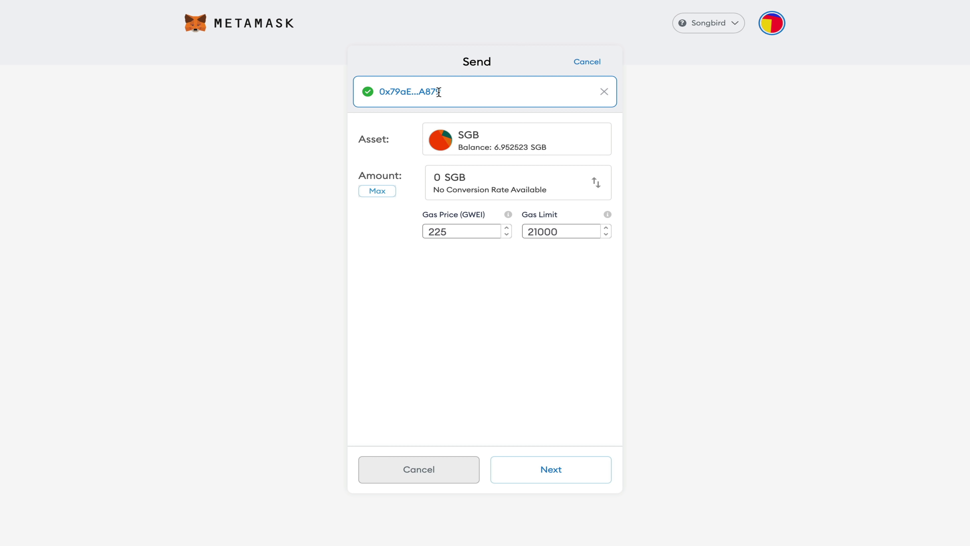
click(377, 192)
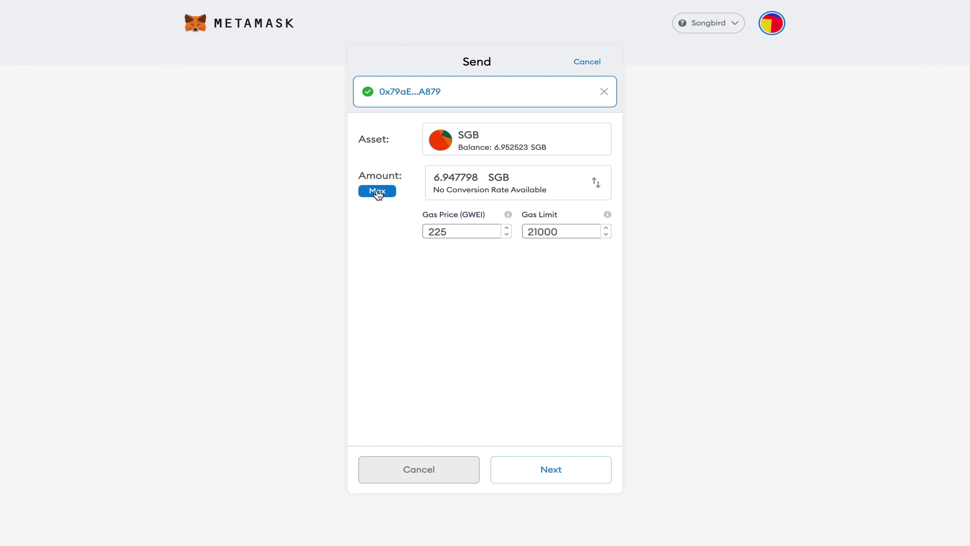
click(553, 467)
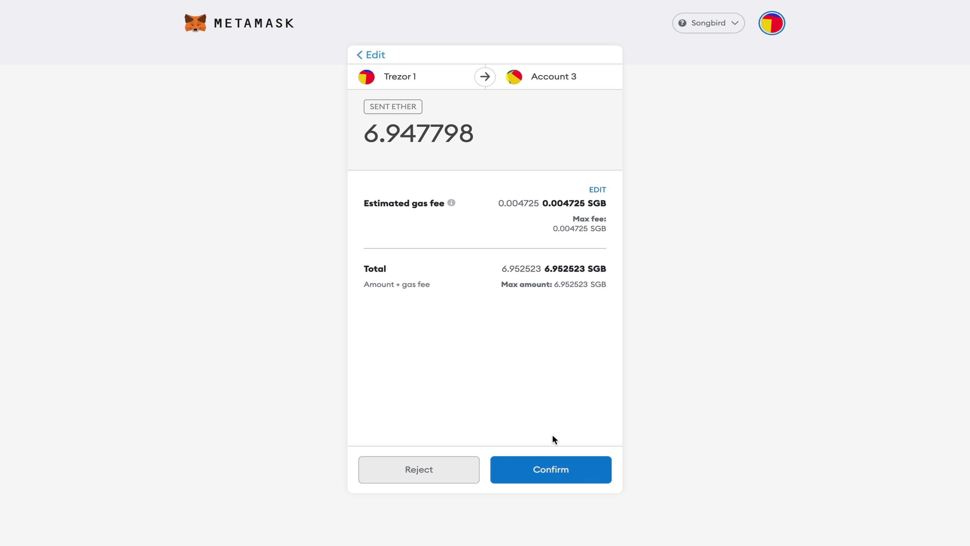
click(553, 474)
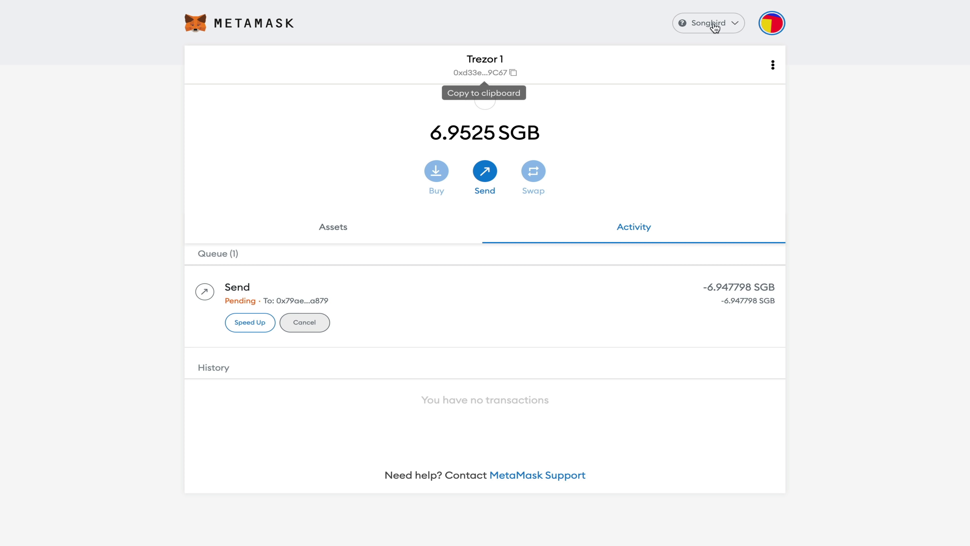
- Switch to Account 3 and highlight its updated 313.6329 SGB balance
click(770, 26)
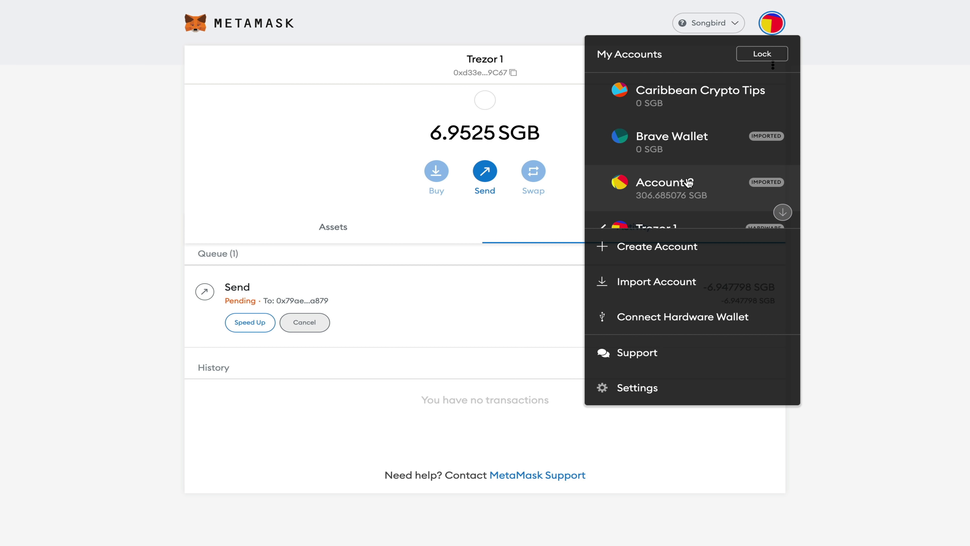
click(685, 194)
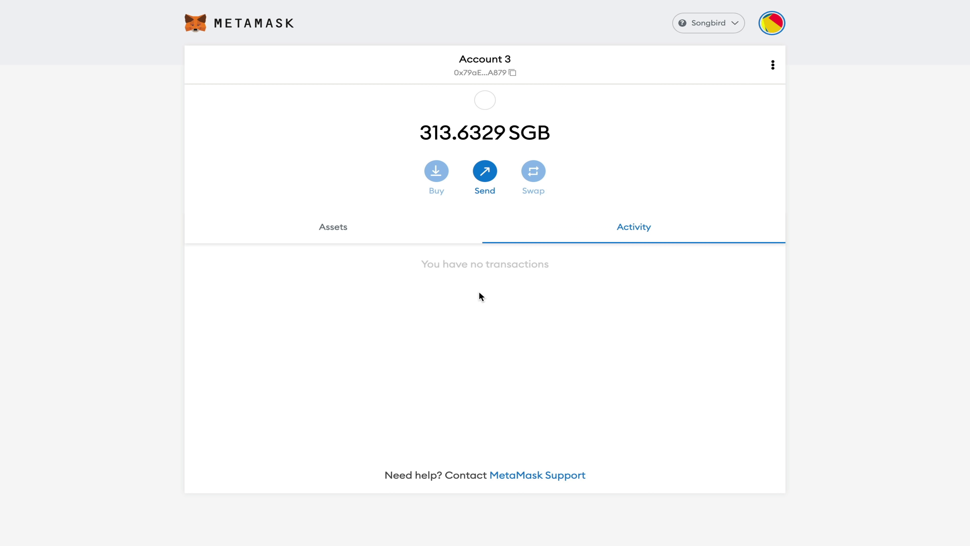
mouse_move(418, 134)
mouse_down()
mouse_move(503, 133)
mouse_move(420, 132)
mouse_up()
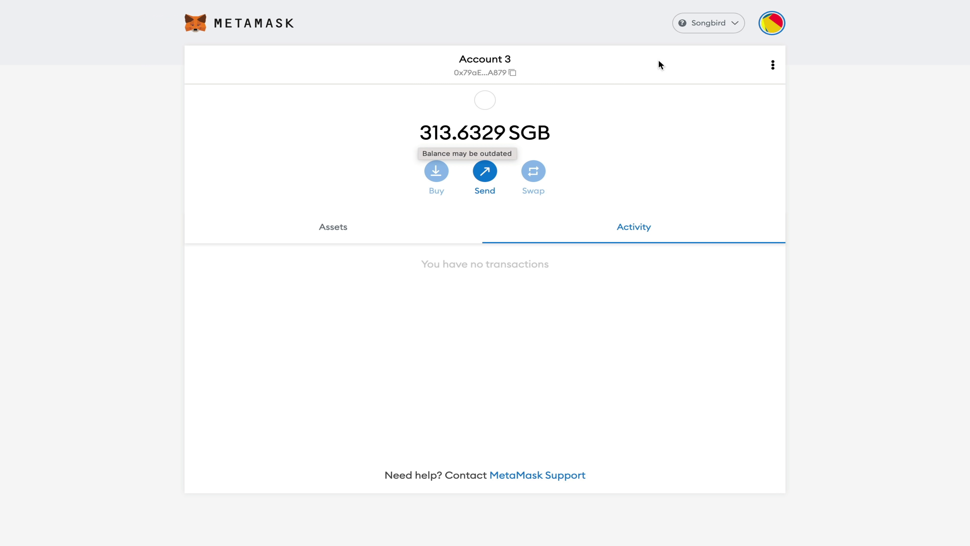
- Confirm Trezor 1 is at 0 SGB, then switch back to Account 3
click(772, 23)
scroll(675, 207, down, 1)
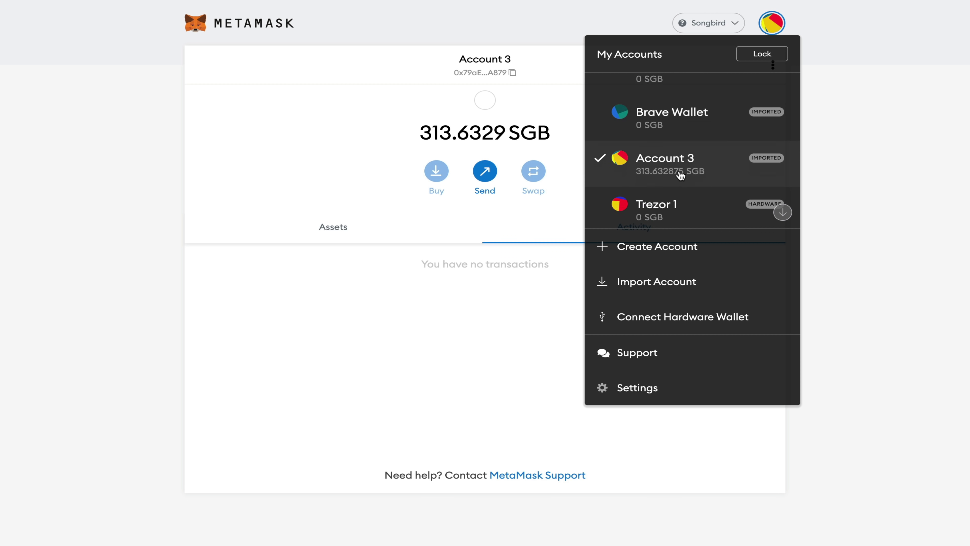
click(675, 210)
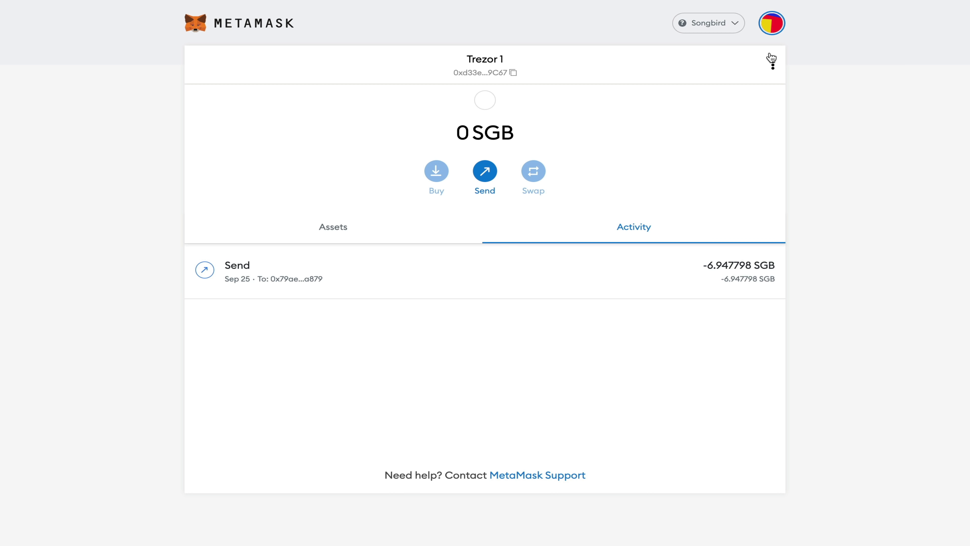
click(772, 30)
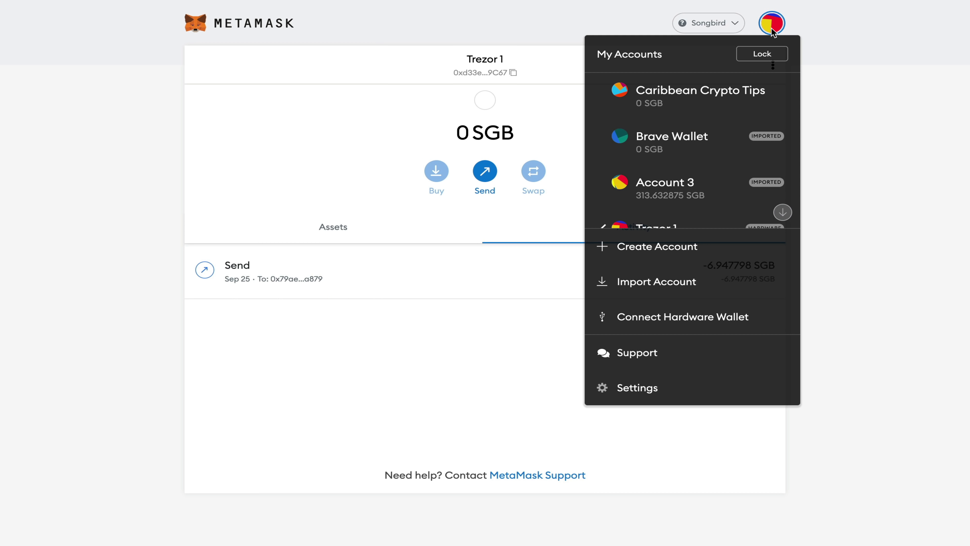
scroll(687, 187, down, 1)
click(688, 184)
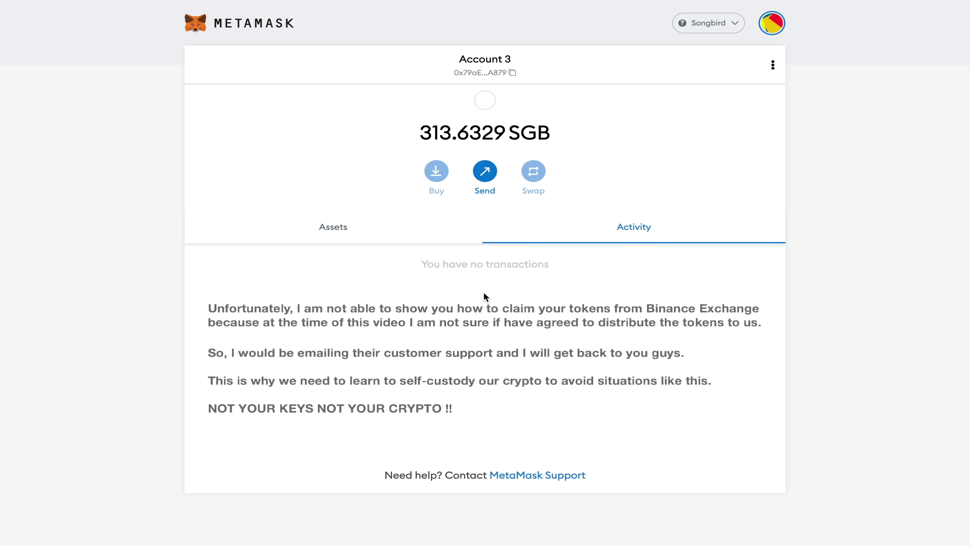